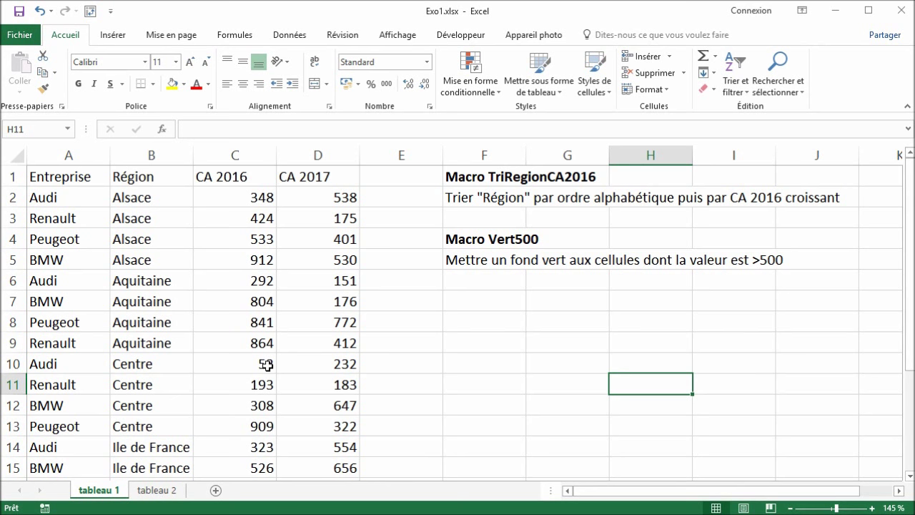
- Sort the table rows ascending by CA 2017
{"action": "left_click", "coordinate": [292, 347]}
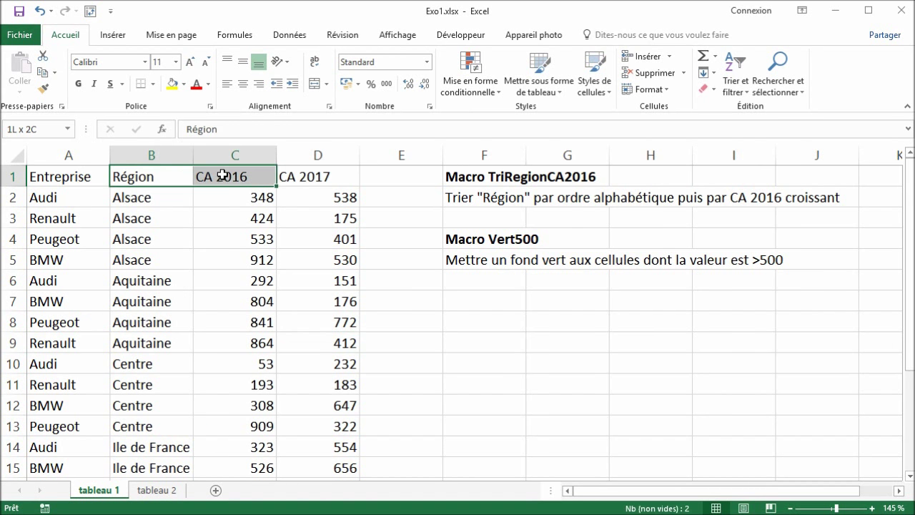
{"action": "left_click_drag", "start_coordinate": [118, 177], "coordinate": [219, 176]}
{"action": "left_click", "coordinate": [179, 265]}
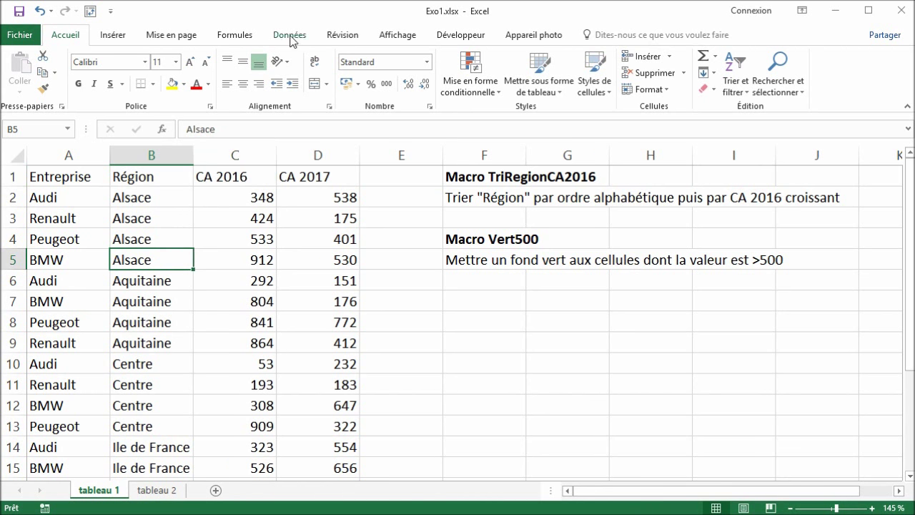
{"action": "left_click", "coordinate": [280, 237]}
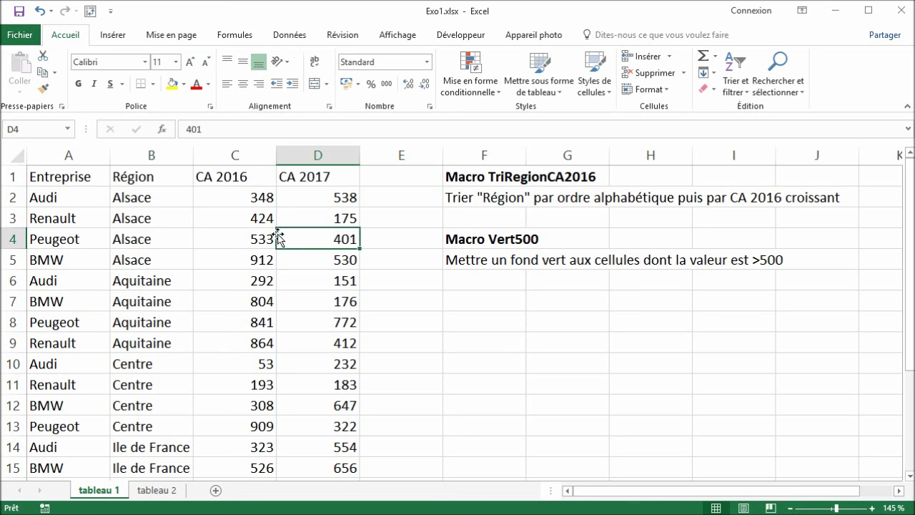
{"action": "left_click", "coordinate": [306, 41]}
{"action": "left_click", "coordinate": [337, 62]}
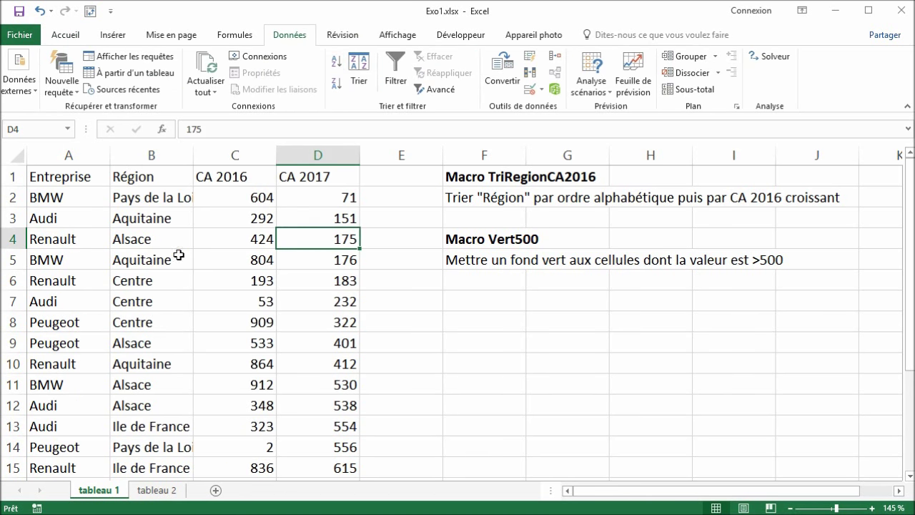
- Custom-sort the table by Région A–Z, then CA 2016 ascending
{"action": "left_click", "coordinate": [157, 230]}
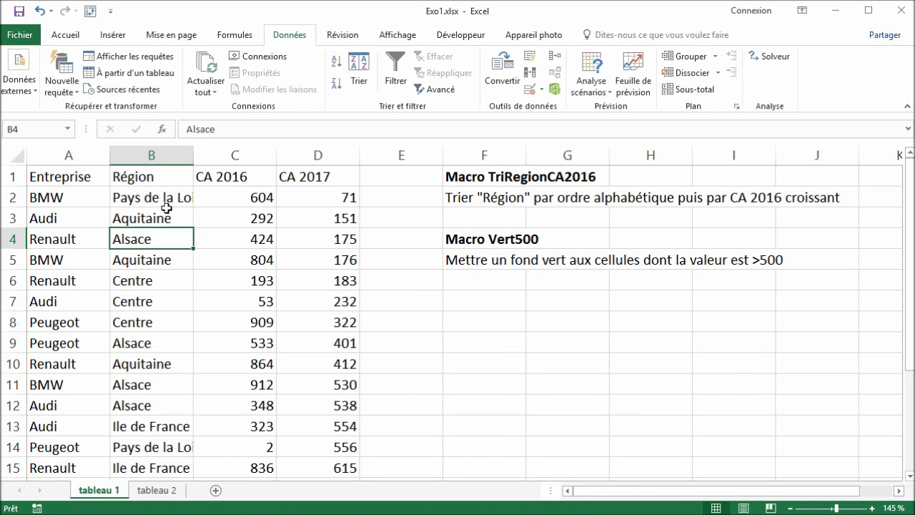
{"action": "left_click", "coordinate": [359, 70]}
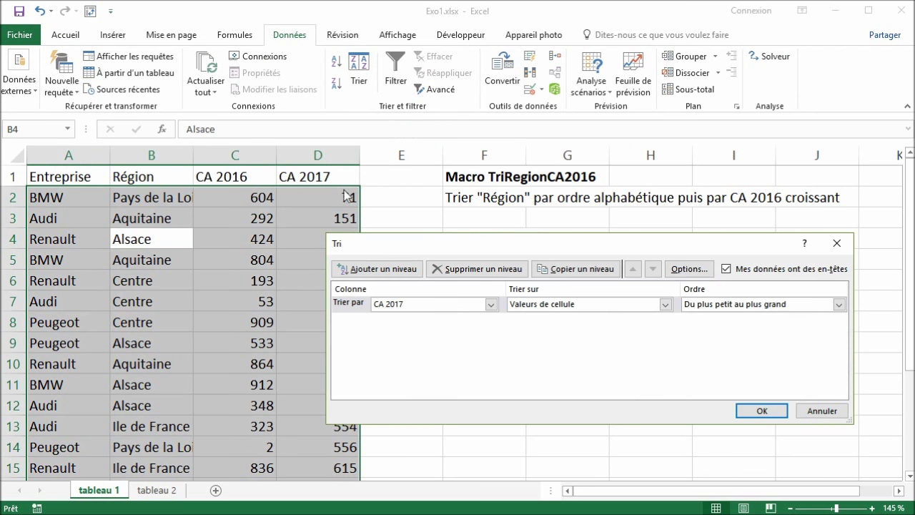
{"action": "left_click", "coordinate": [420, 304]}
{"action": "left_click", "coordinate": [418, 326]}
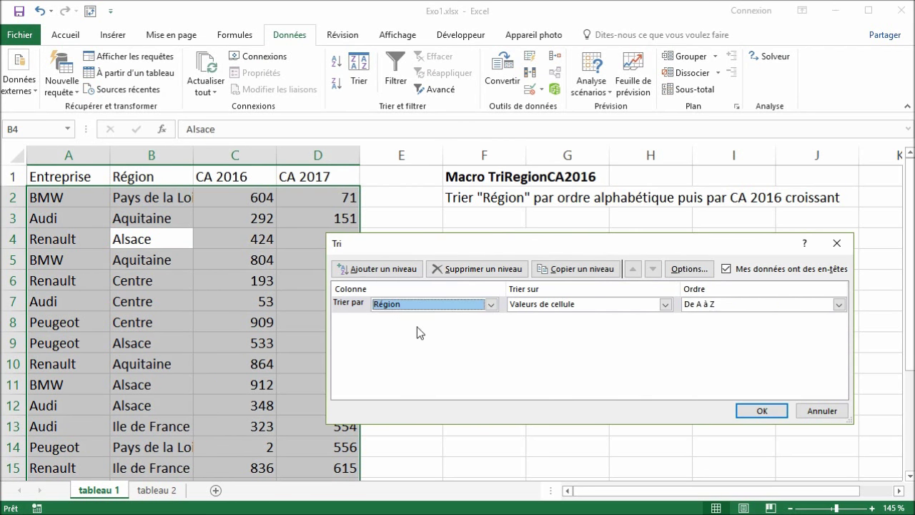
{"action": "left_click", "coordinate": [381, 269]}
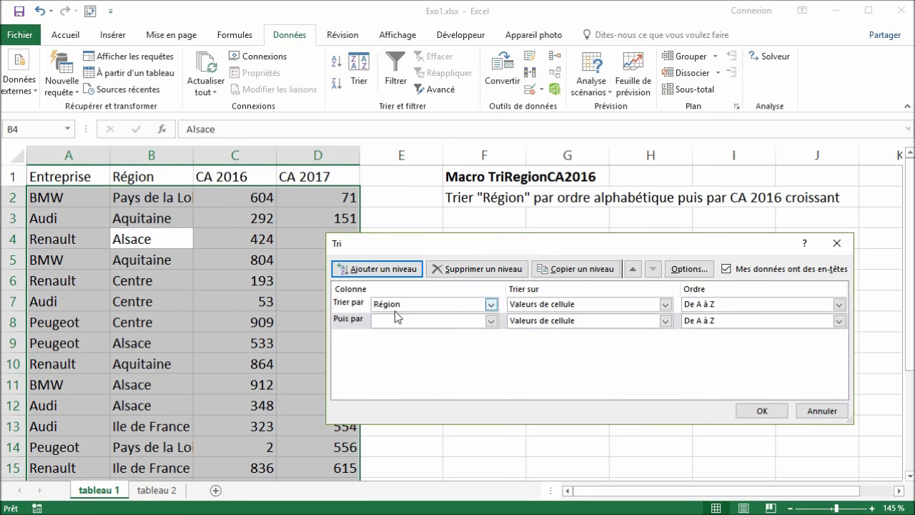
{"action": "left_click", "coordinate": [400, 320]}
{"action": "left_click", "coordinate": [394, 351]}
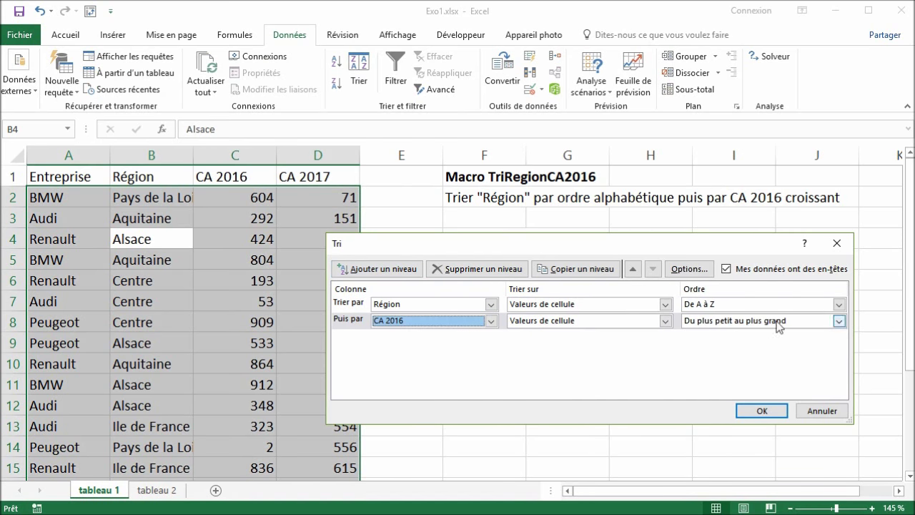
{"action": "left_click", "coordinate": [762, 411]}
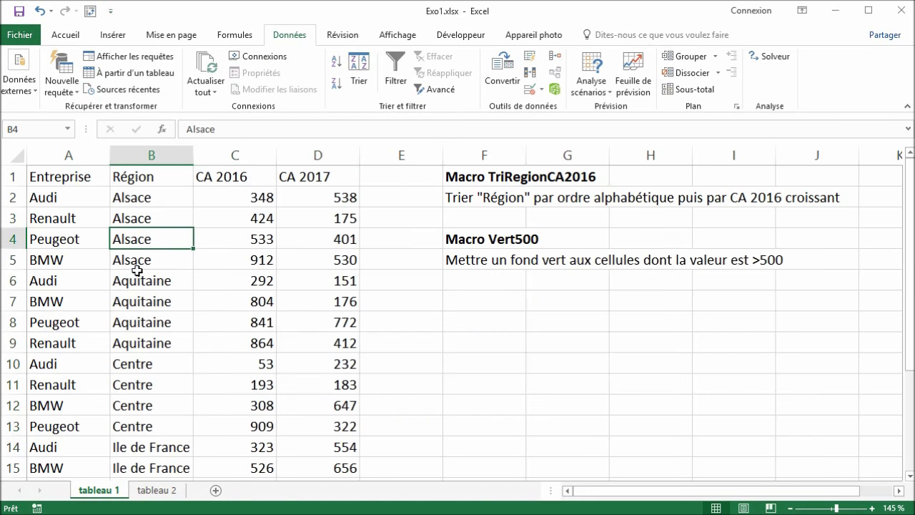
- Check the Alsace rows' CA 2016 order, then undo the Région/CA 2016 sort
{"action": "left_click_drag", "start_coordinate": [147, 202], "coordinate": [157, 257]}
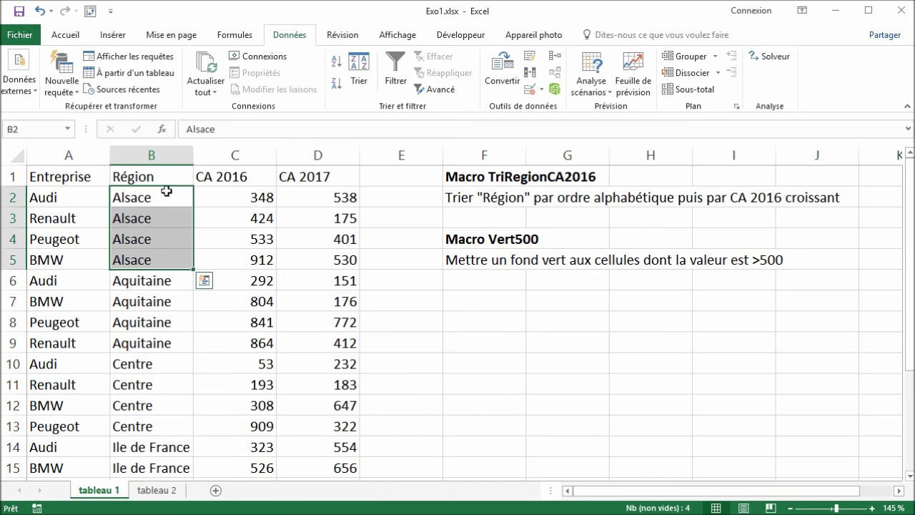
{"action": "mouse_move", "coordinate": [274, 200]}
{"action": "left_mouse_down"}
{"action": "mouse_move", "coordinate": [265, 276]}
{"action": "mouse_move", "coordinate": [265, 260]}
{"action": "left_mouse_up"}
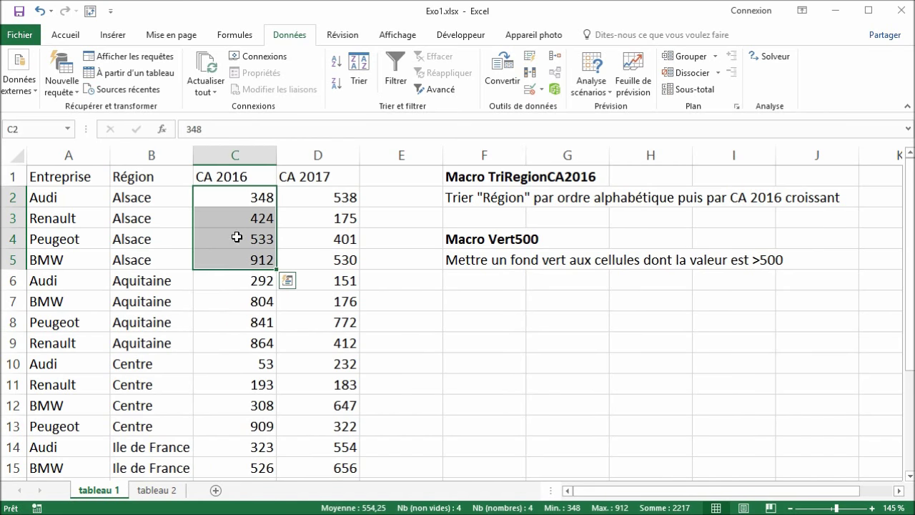
{"action": "left_click", "coordinate": [324, 232]}
{"action": "key", "text": "ctrl+z"}
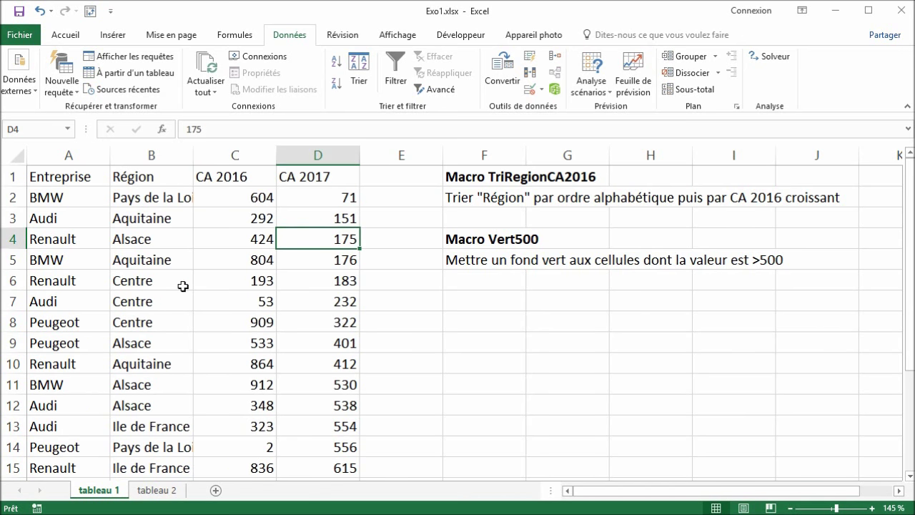
{"action": "left_click", "coordinate": [183, 288]}
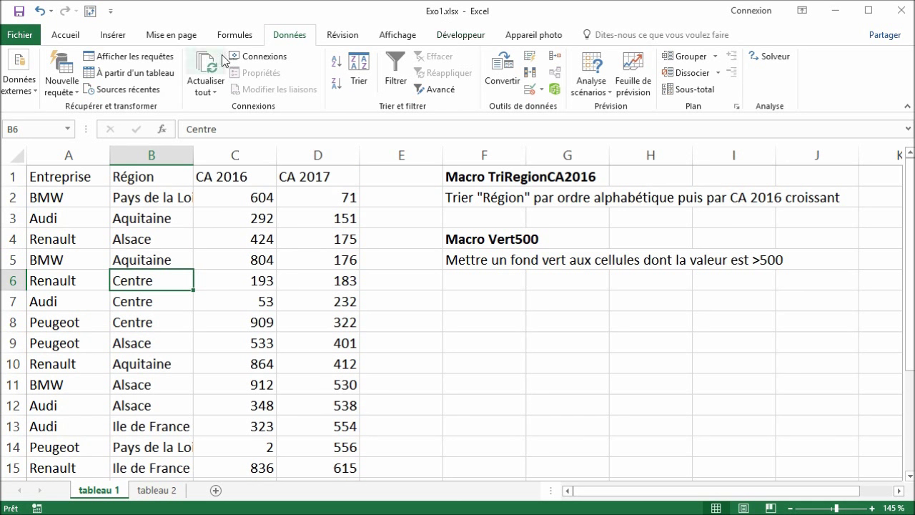
- Enable the Développeur tab through ribbon customisation and switch to it
{"action": "left_click", "coordinate": [75, 41]}
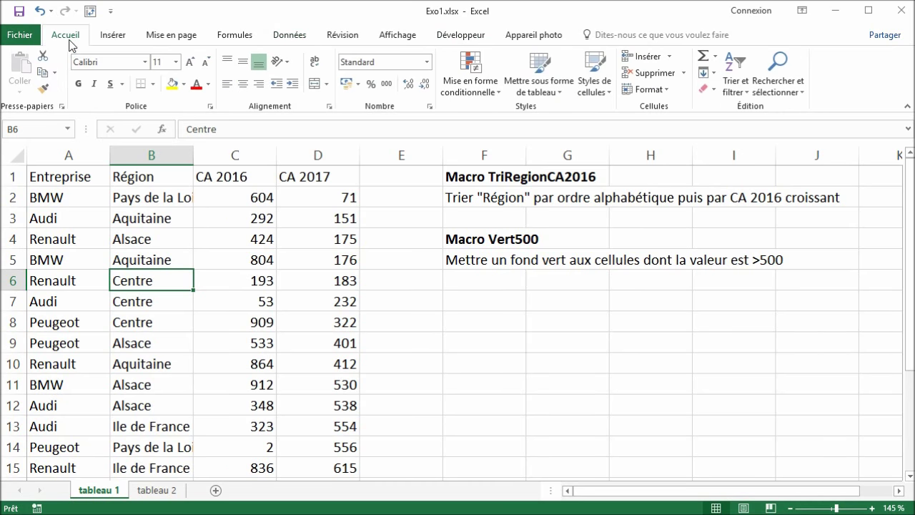
{"action": "right_click", "coordinate": [245, 73]}
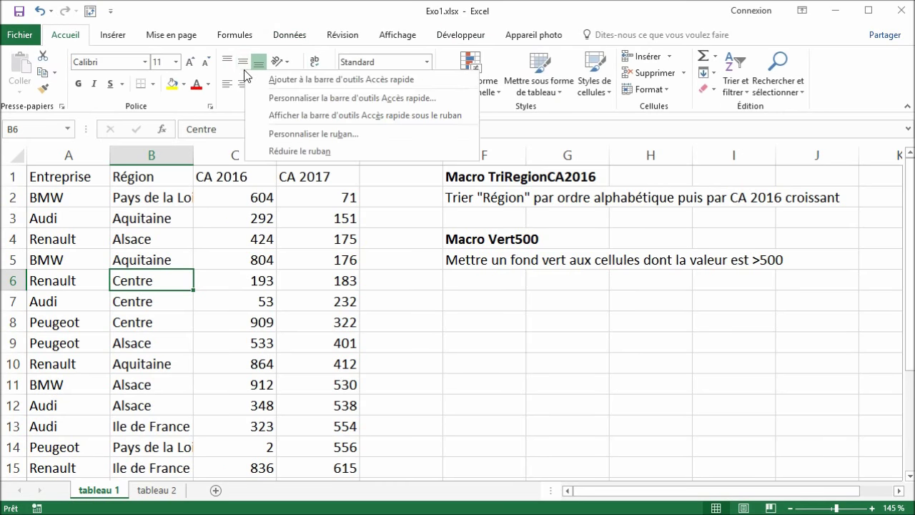
{"action": "left_click", "coordinate": [315, 134]}
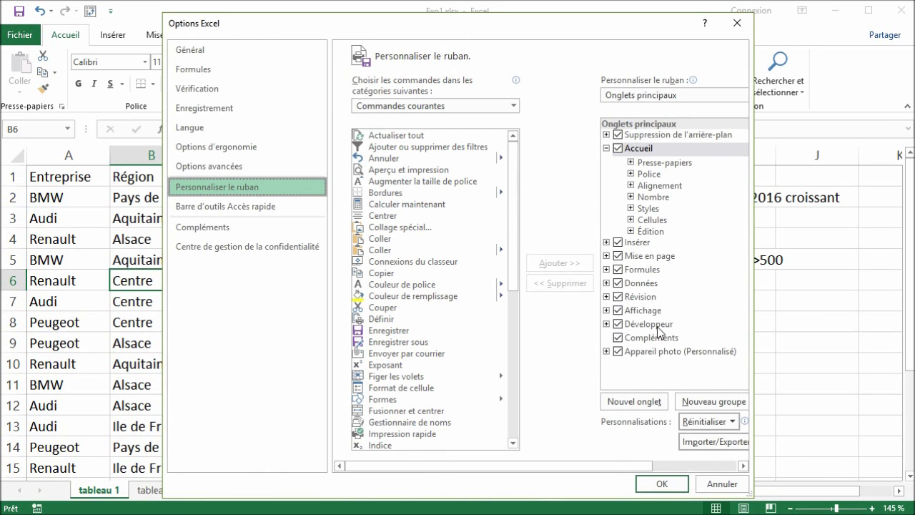
{"action": "left_click", "coordinate": [736, 486]}
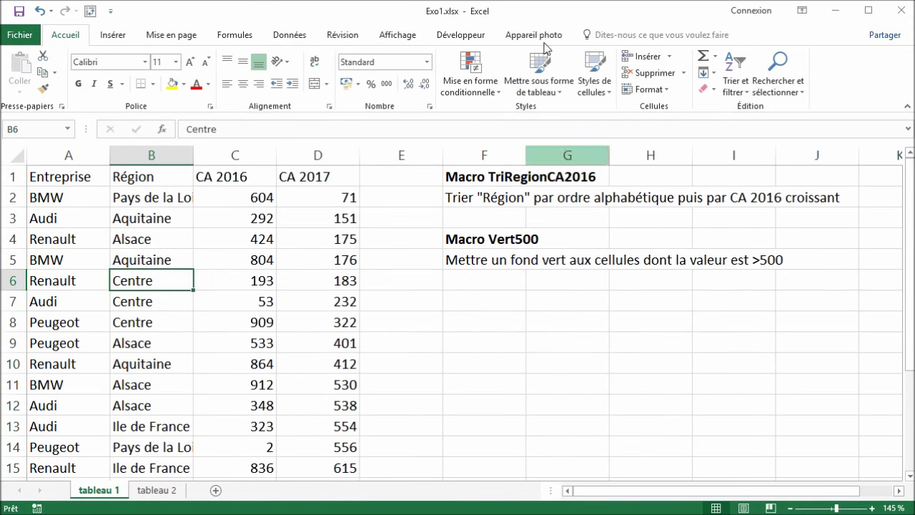
{"action": "left_click", "coordinate": [462, 37]}
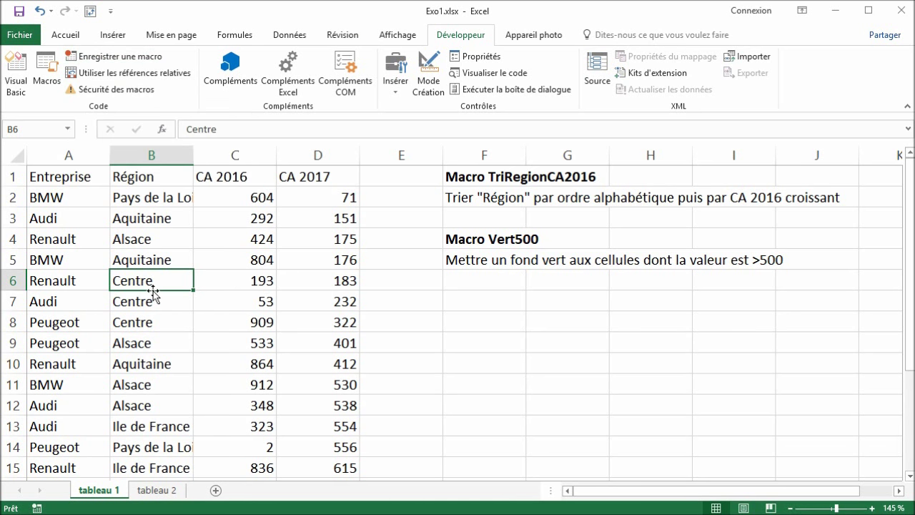
- Start recording macro TriRegionCA2016 with shortcut Ctrl+m, stored in this workbook
{"action": "left_click", "coordinate": [504, 325]}
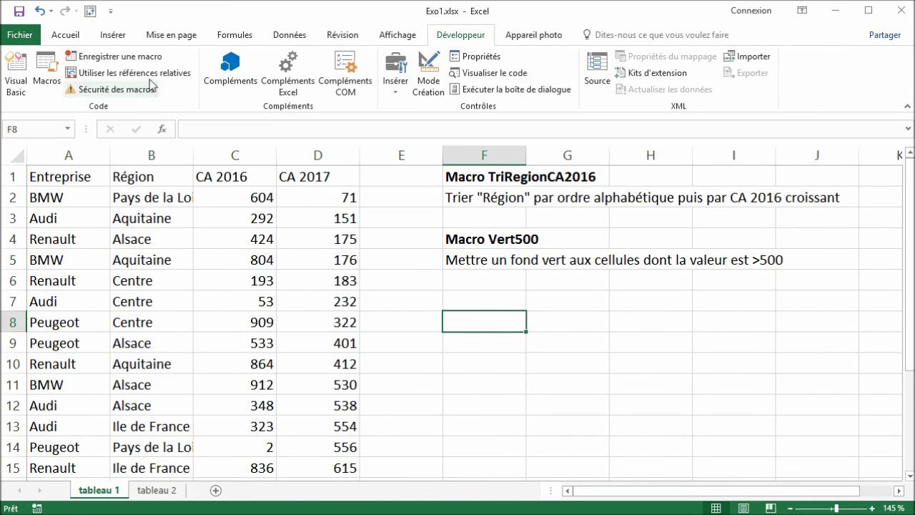
{"action": "left_click", "coordinate": [142, 258]}
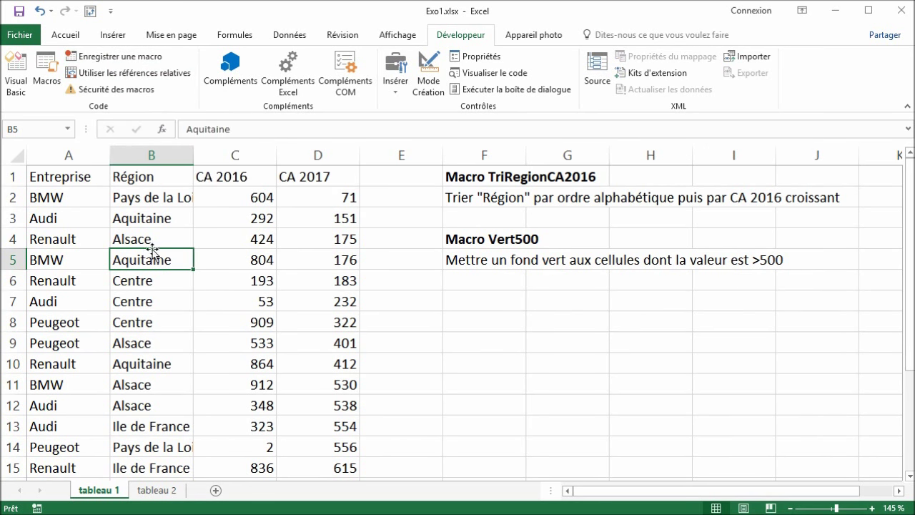
{"action": "left_click", "coordinate": [116, 58]}
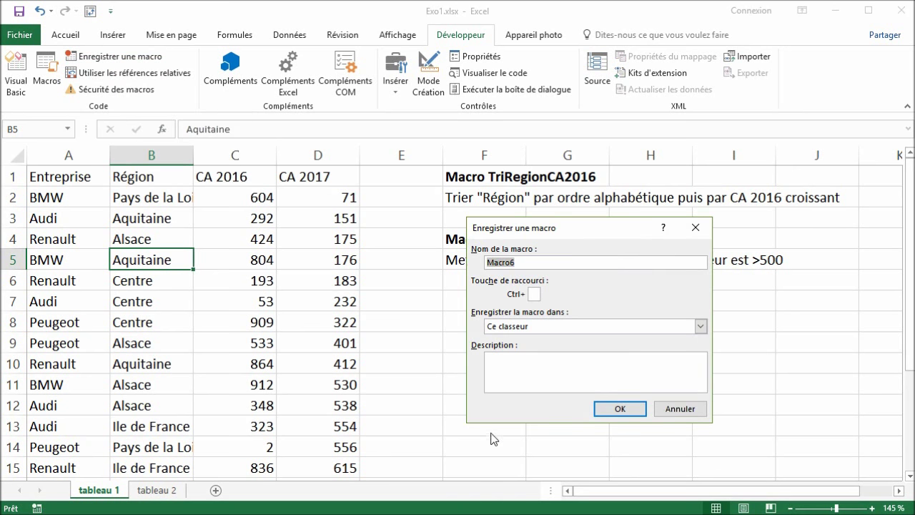
{"action": "type", "text": "TriRegionCA201"}
{"action": "key", "text": "Tab"}
{"action": "type", "text": "m"}
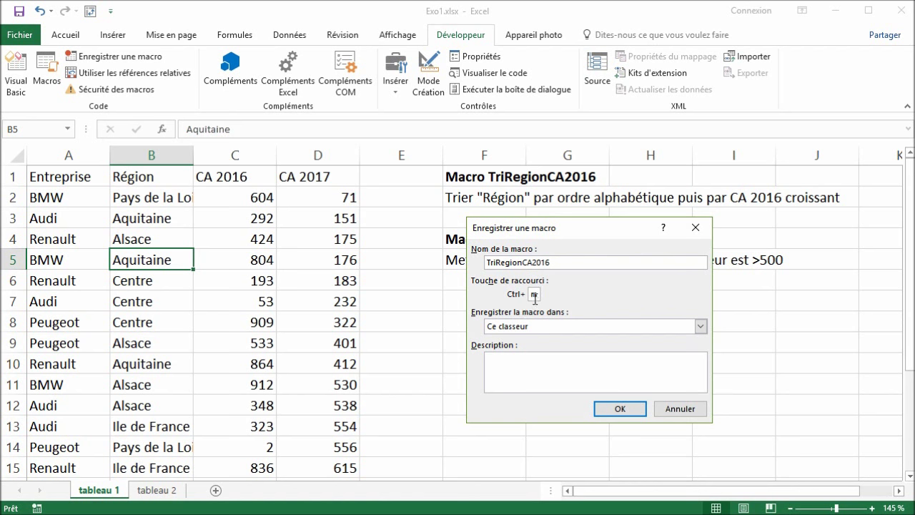
{"action": "left_click", "coordinate": [616, 408]}
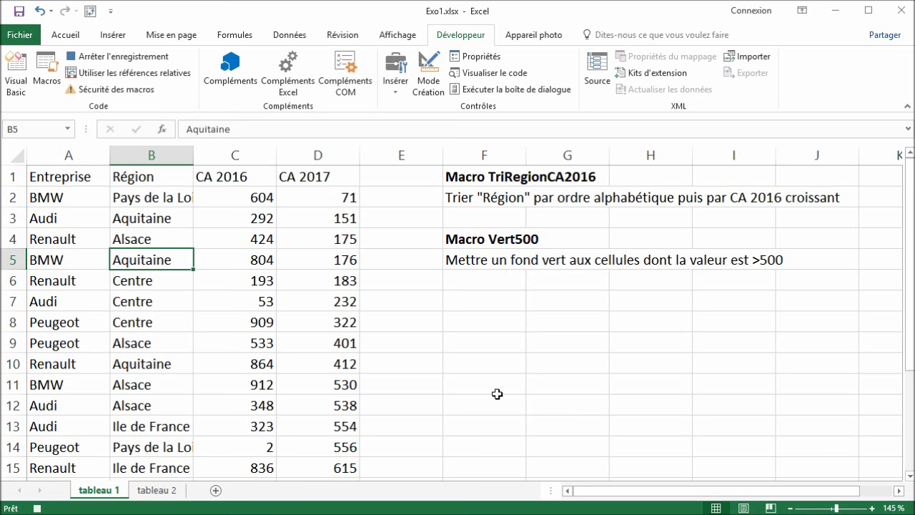
- Sort the table by Région, then CA 2016 smallest to largest
{"action": "left_click", "coordinate": [290, 34]}
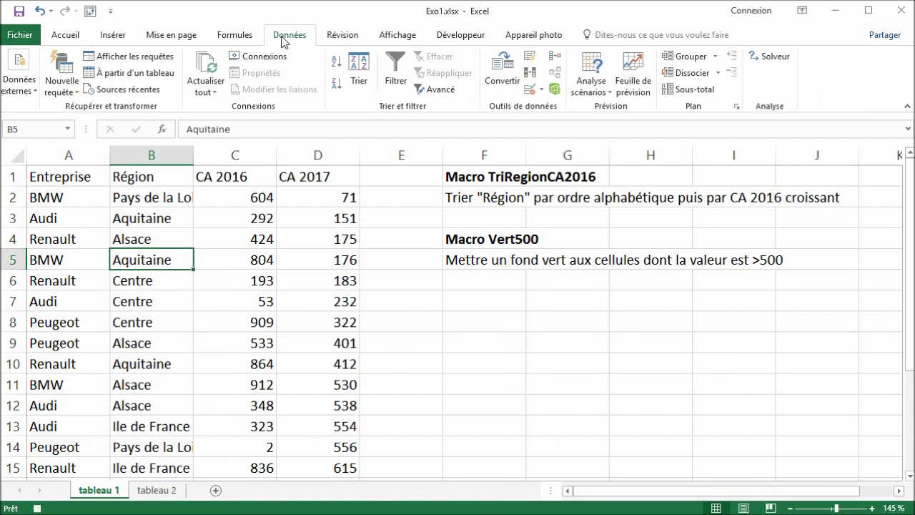
{"action": "left_click", "coordinate": [359, 81]}
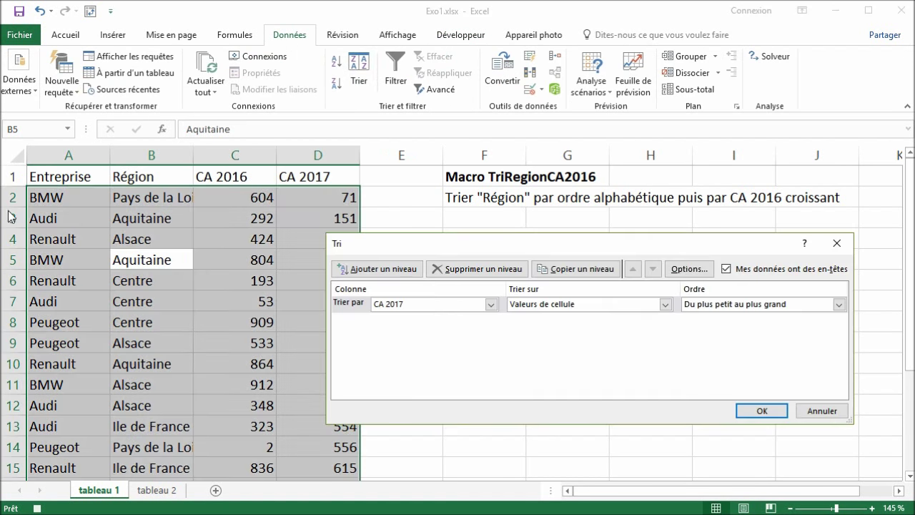
{"action": "left_click", "coordinate": [408, 307]}
{"action": "left_click", "coordinate": [411, 323]}
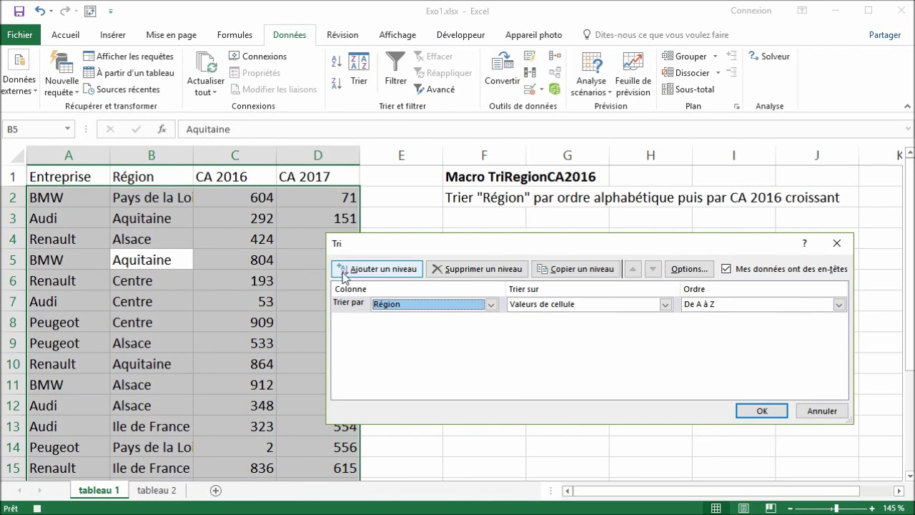
{"action": "left_click", "coordinate": [355, 269]}
{"action": "left_click", "coordinate": [401, 323]}
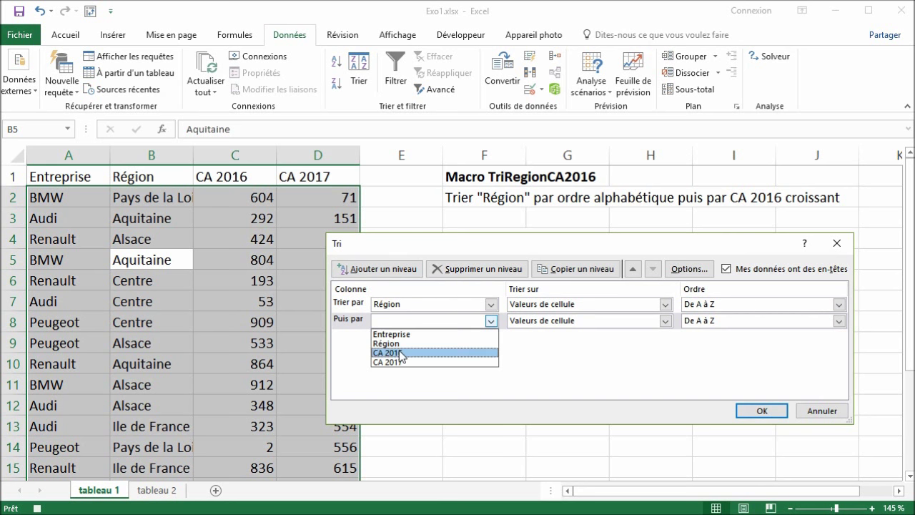
{"action": "left_click", "coordinate": [401, 352]}
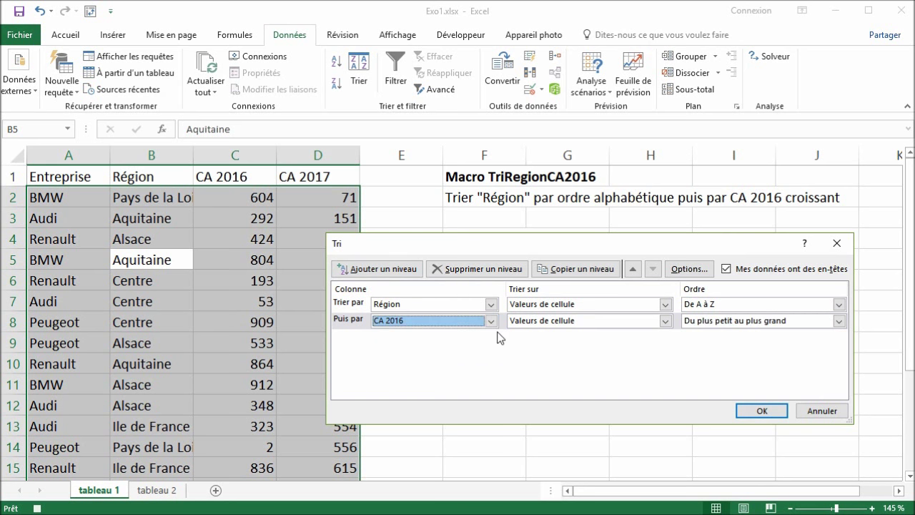
{"action": "left_click", "coordinate": [762, 410]}
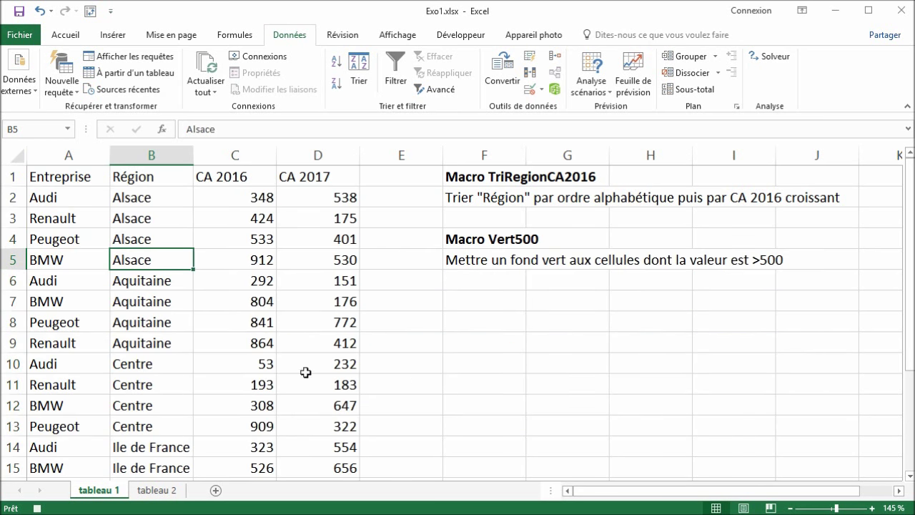
- Stop recording the TriRegionCA2016 macro
{"action": "left_click", "coordinate": [38, 507]}
{"action": "left_click", "coordinate": [461, 35]}
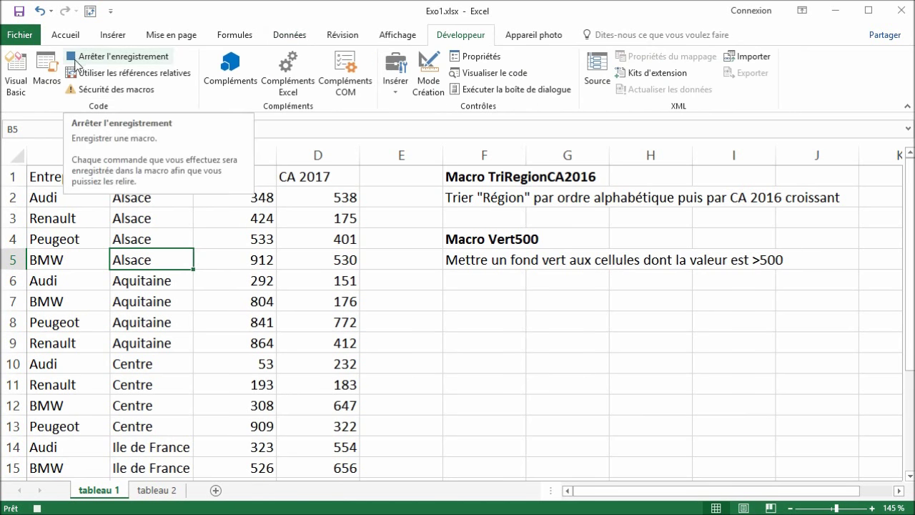
{"action": "left_click", "coordinate": [84, 57]}
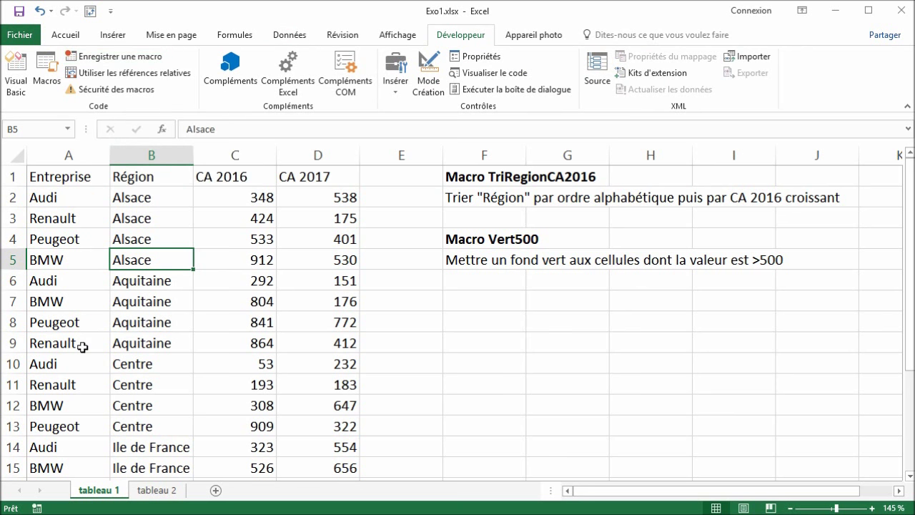
- Shuffle the table by sorting CA 2017 ascending, then run TriRegionCA2016 via its shortcut
{"action": "left_click", "coordinate": [308, 242]}
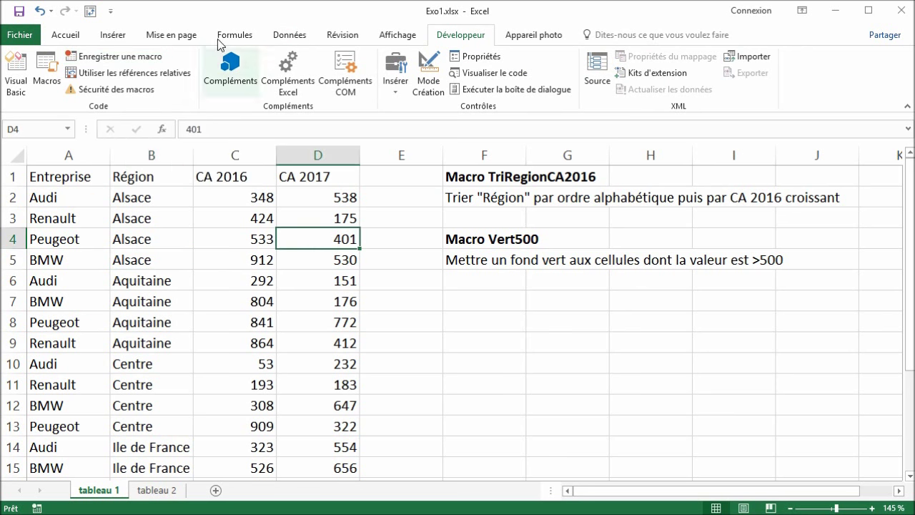
{"action": "left_click", "coordinate": [279, 39]}
{"action": "left_click", "coordinate": [337, 65]}
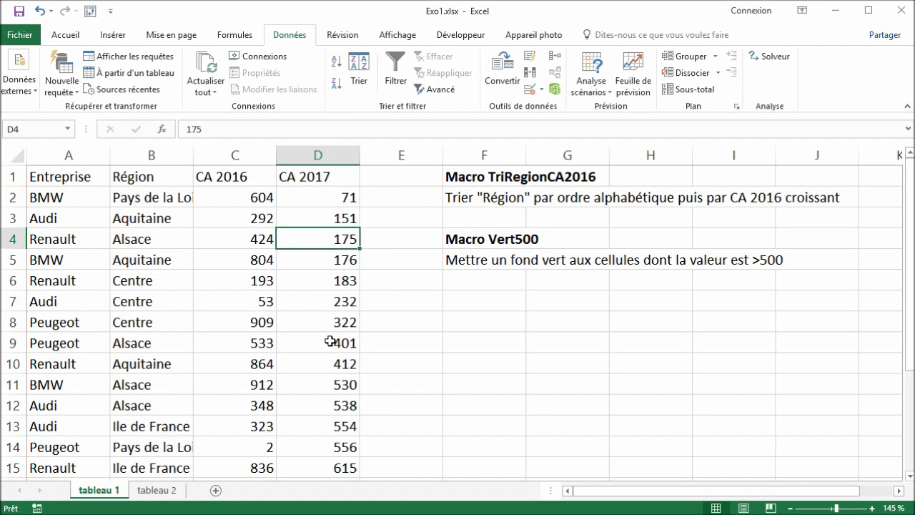
{"action": "key", "text": "ctrl+t"}
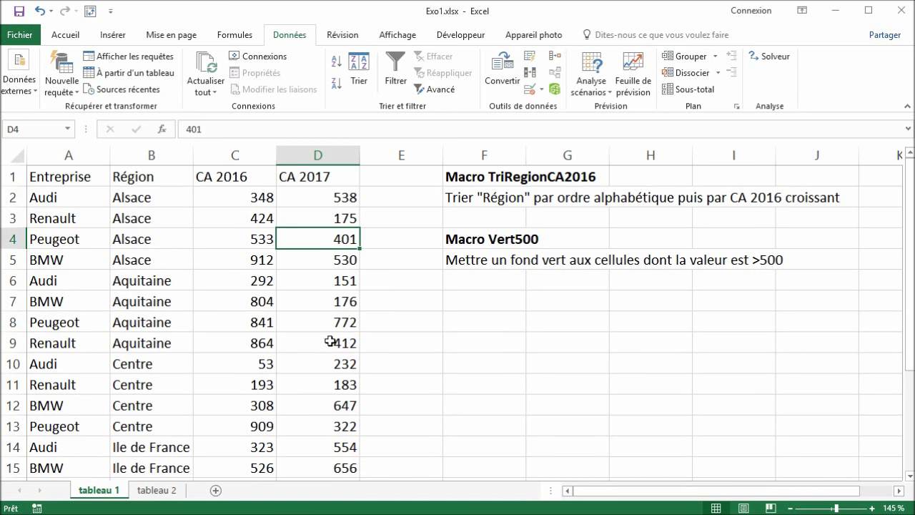
- Undo the macro's sort and bring up the Macros list
{"action": "left_click_drag", "start_coordinate": [171, 176], "coordinate": [239, 363]}
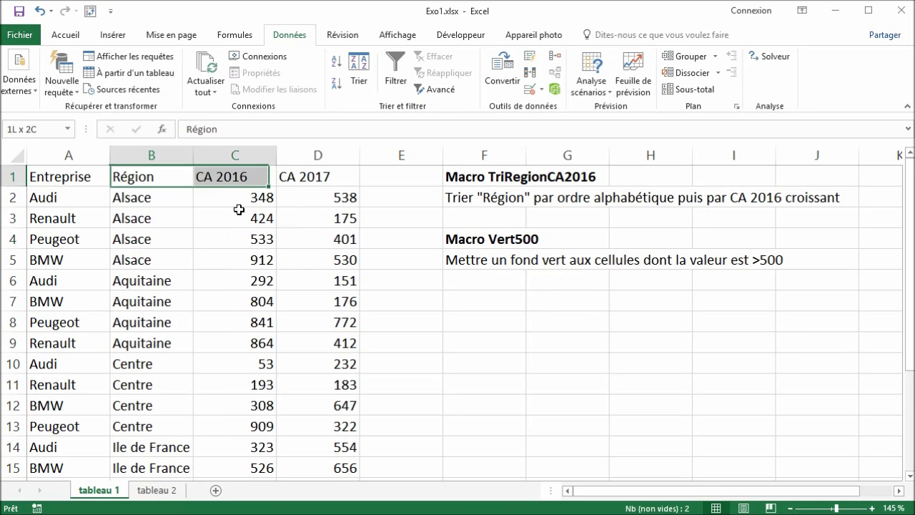
{"action": "left_click", "coordinate": [192, 398]}
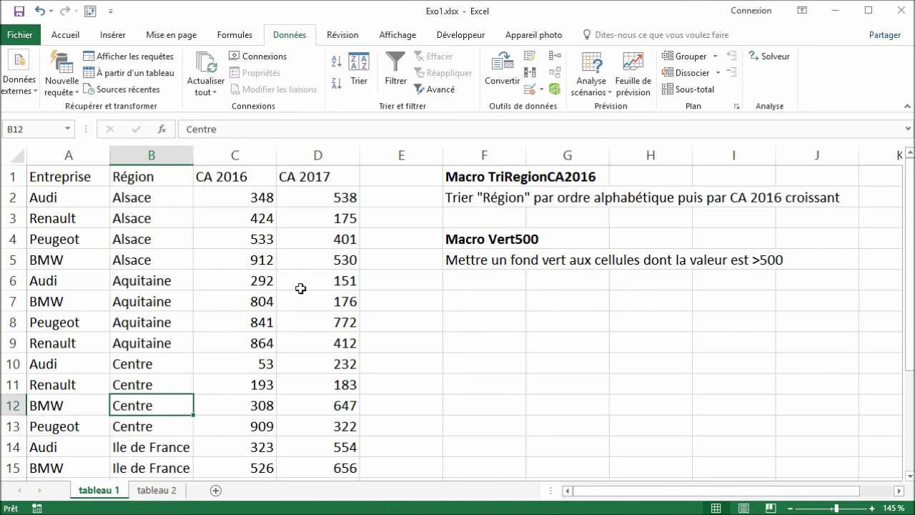
{"action": "left_click", "coordinate": [302, 286]}
{"action": "key", "text": "ctrl+z"}
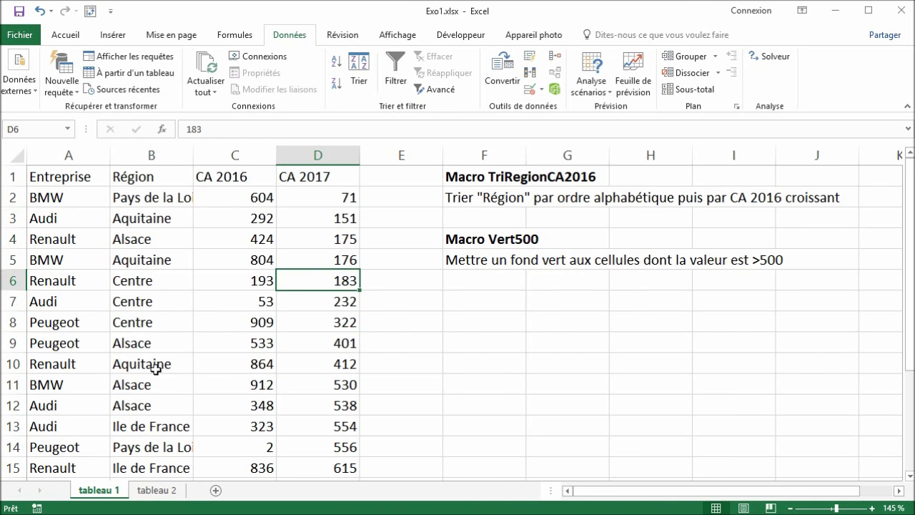
{"action": "left_click", "coordinate": [458, 35]}
{"action": "left_click", "coordinate": [43, 71]}
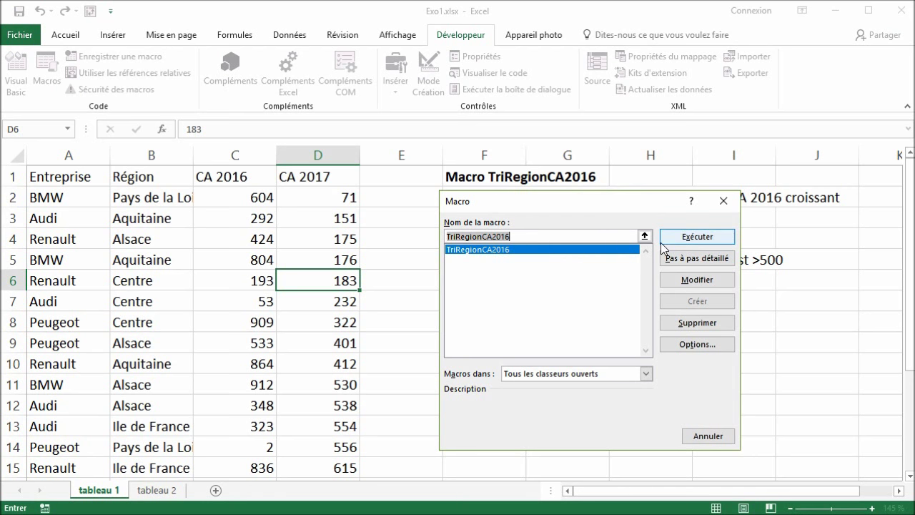
- Run TriRegionCA2016, then reshuffle the table by sorting CA 2017 ascending
{"action": "left_click", "coordinate": [690, 237]}
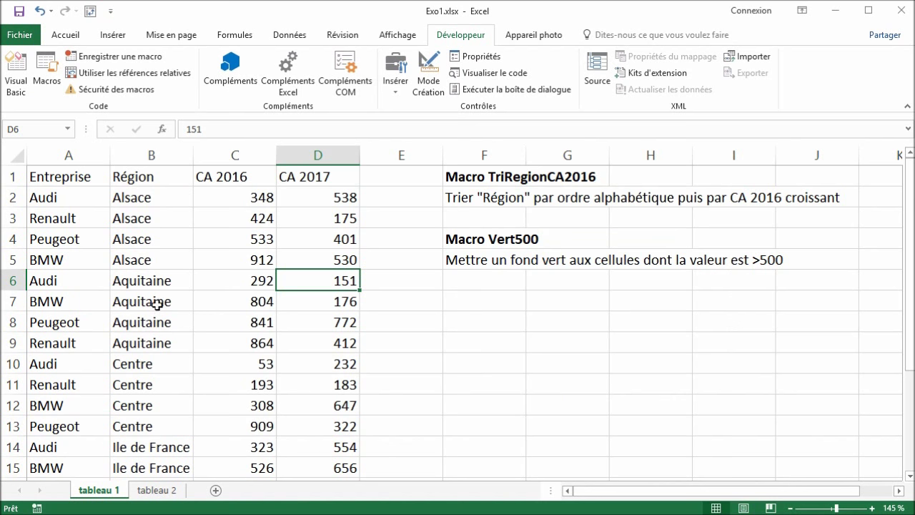
{"action": "left_click", "coordinate": [289, 35]}
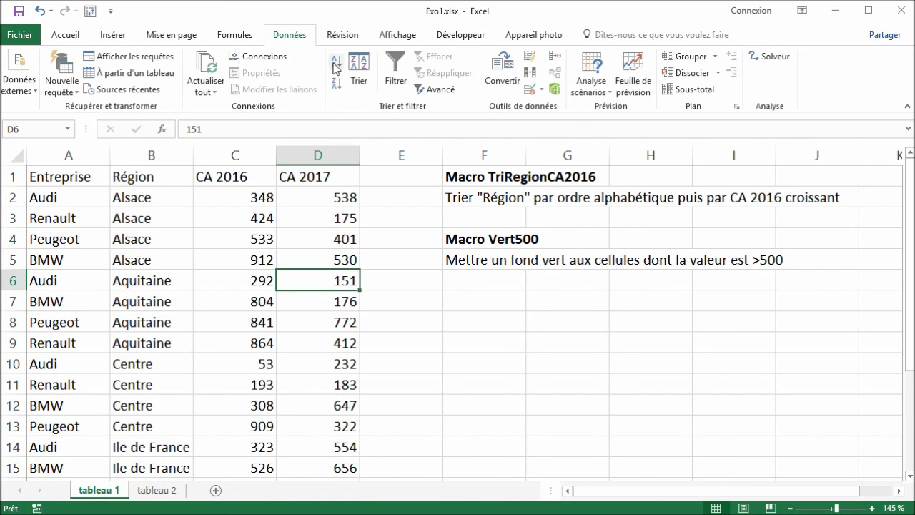
{"action": "left_click", "coordinate": [335, 66]}
{"action": "left_click", "coordinate": [442, 37]}
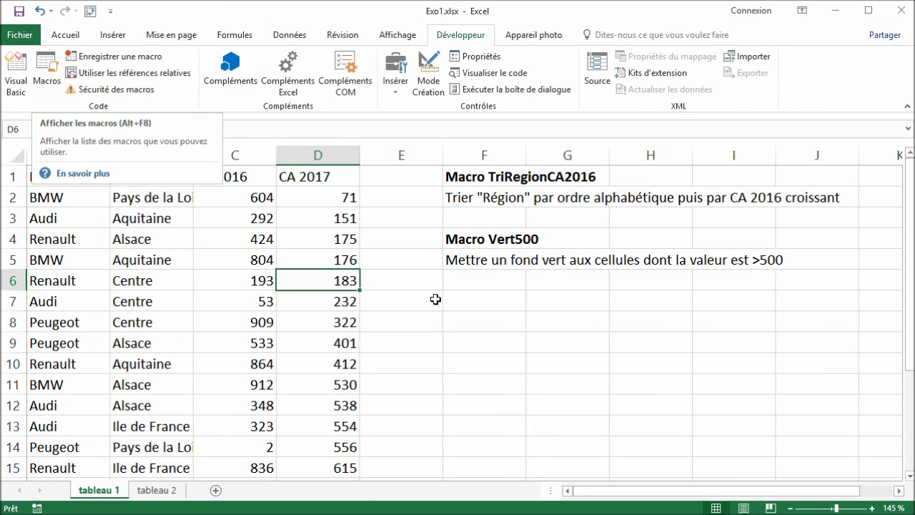
- Run TriRegionCA2016 again from the Alt+F8 macro list
{"action": "left_click", "coordinate": [469, 381]}
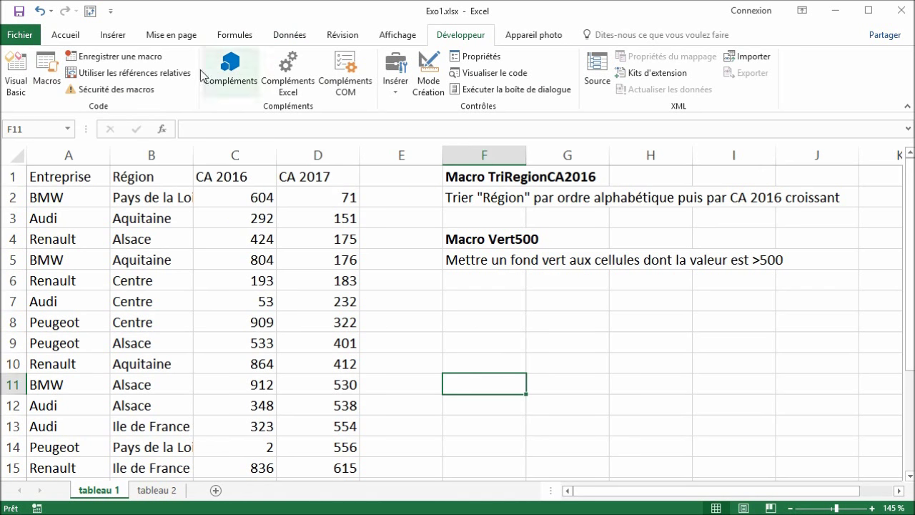
{"action": "left_click", "coordinate": [68, 35]}
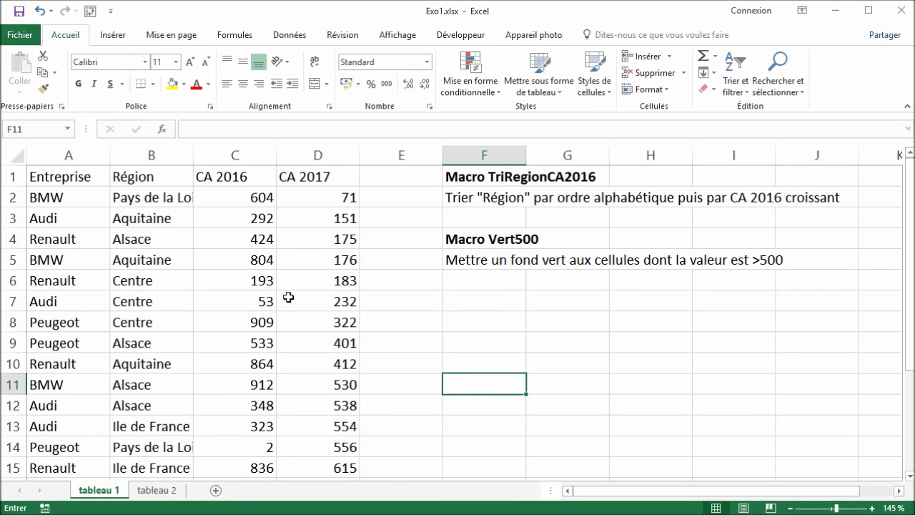
{"action": "key", "text": "alt+F8"}
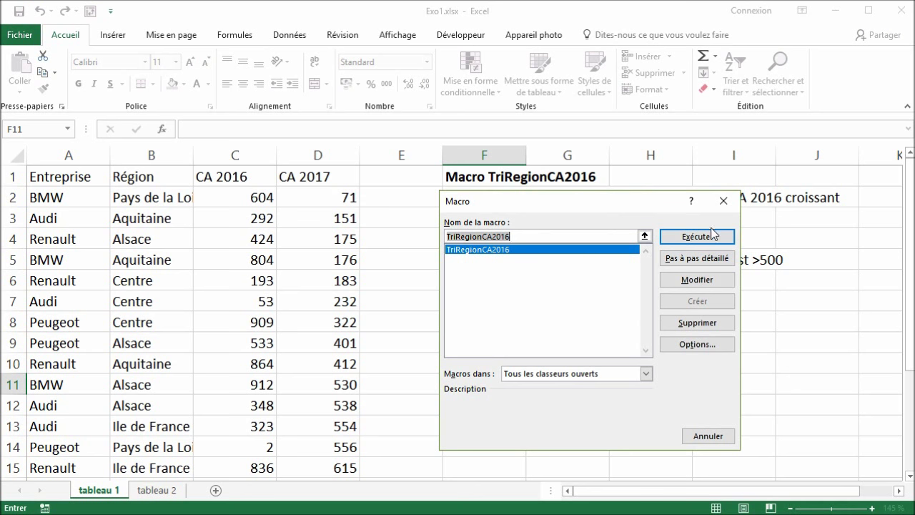
{"action": "left_click", "coordinate": [710, 236]}
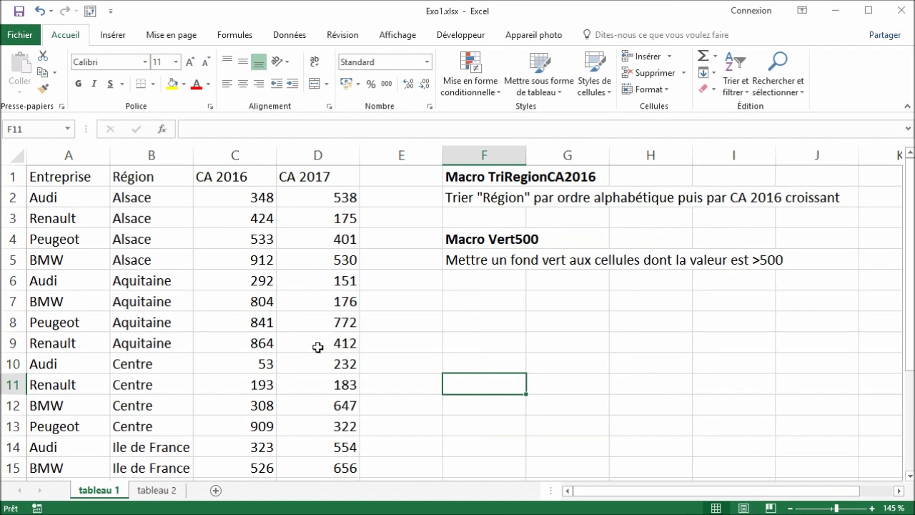
{"action": "left_click", "coordinate": [335, 240]}
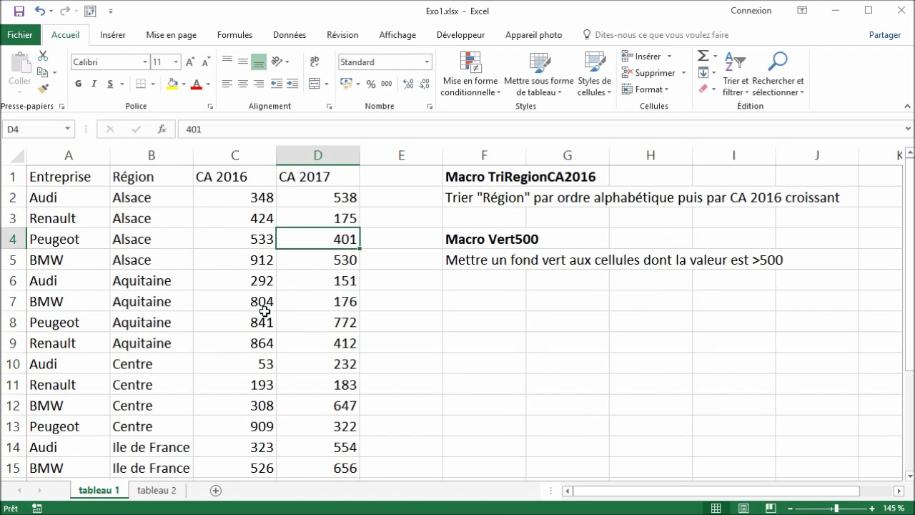
- Open TriRegionCA2016's code, inspect its A1:D21, C2:C21 and B2:B21 ranges, then minimize the editor
{"action": "left_click", "coordinate": [438, 38]}
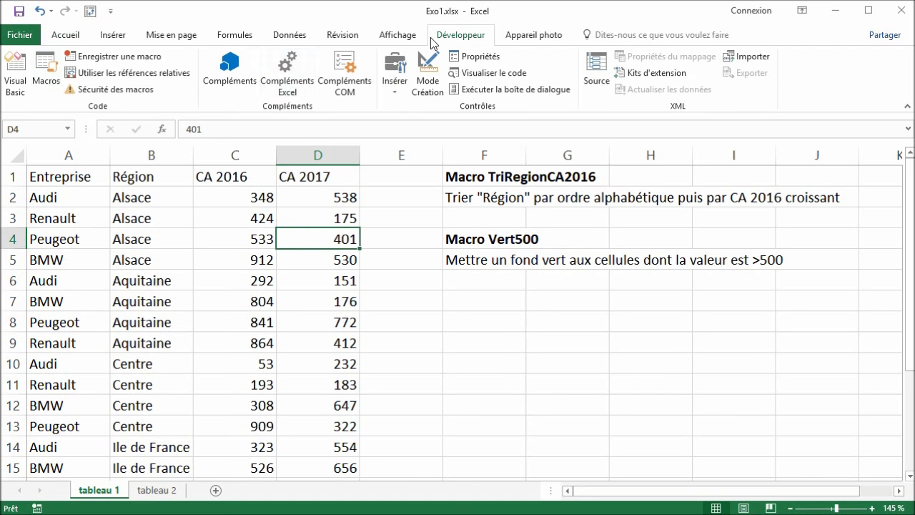
{"action": "left_click", "coordinate": [47, 71]}
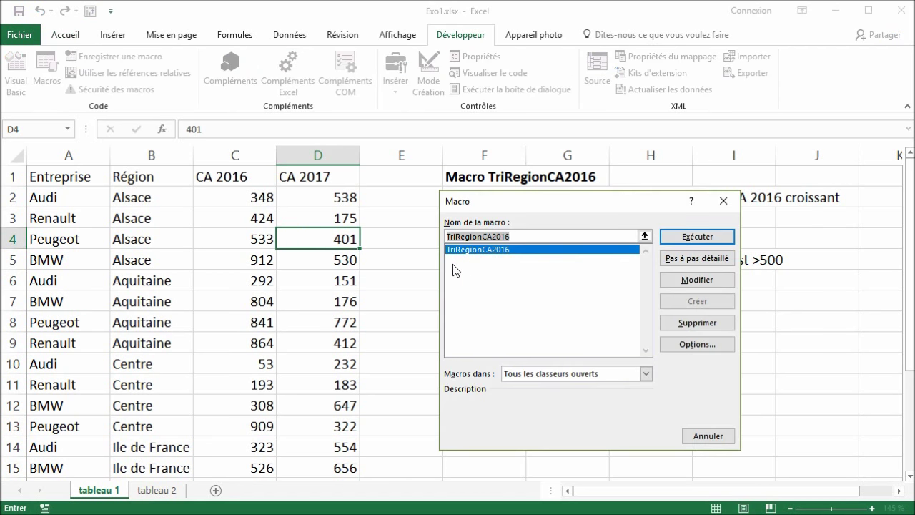
{"action": "left_click", "coordinate": [690, 281]}
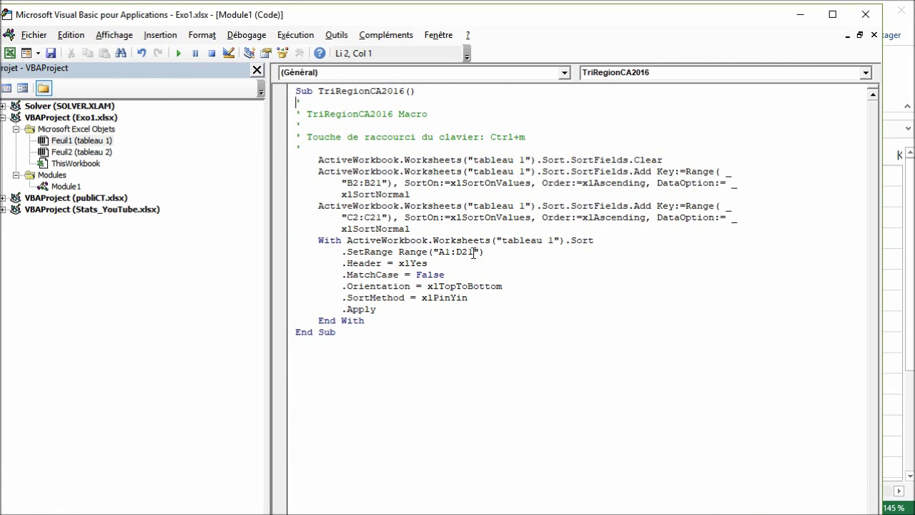
{"action": "left_click_drag", "start_coordinate": [473, 252], "coordinate": [461, 252]}
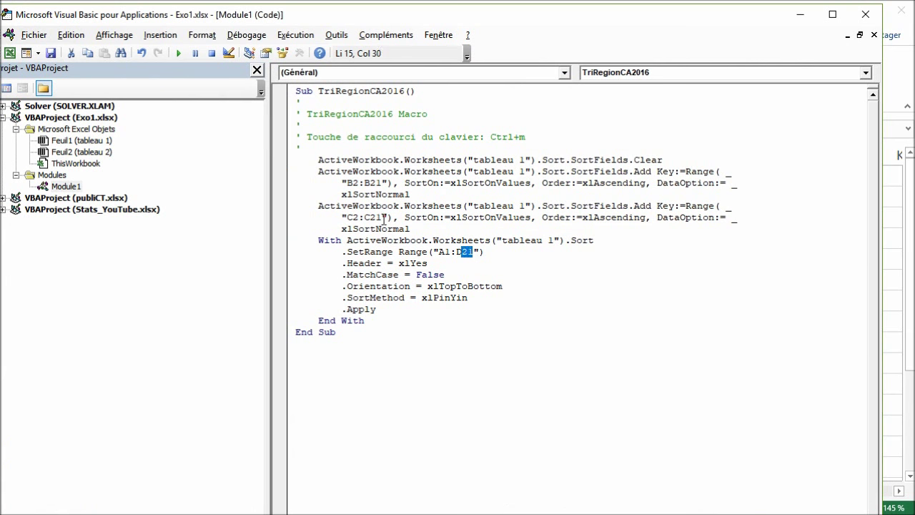
{"action": "left_click_drag", "start_coordinate": [384, 217], "coordinate": [376, 217]}
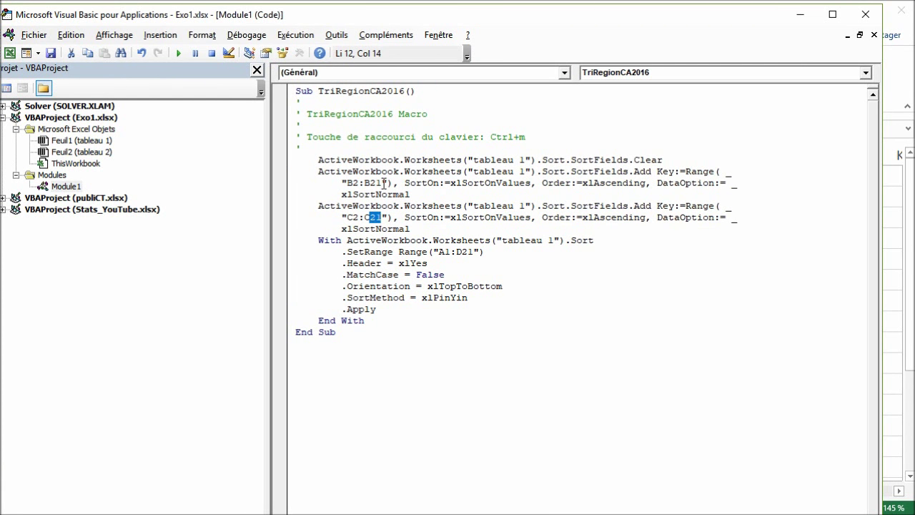
{"action": "left_click_drag", "start_coordinate": [383, 183], "coordinate": [371, 184]}
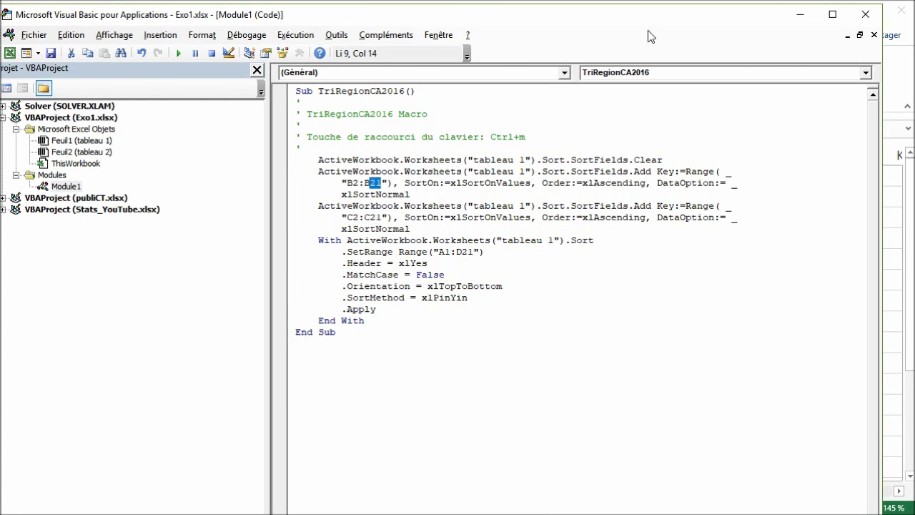
{"action": "left_click", "coordinate": [799, 15]}
{"action": "left_click", "coordinate": [175, 323]}
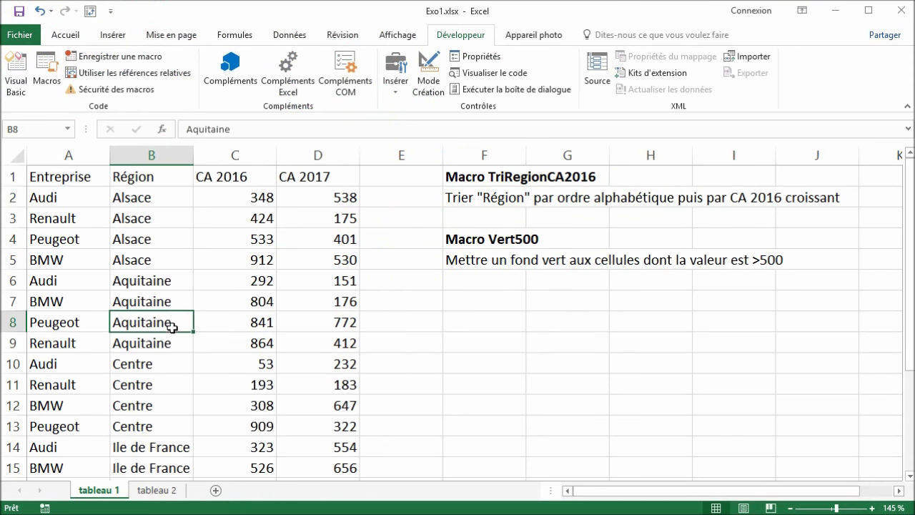
{"action": "scroll", "coordinate": [162, 299], "scroll_direction": "down", "scroll_amount": 2}
{"action": "scroll", "coordinate": [161, 299], "scroll_direction": "down", "scroll_amount": 2}
{"action": "left_click_drag", "start_coordinate": [35, 405], "coordinate": [343, 406]}
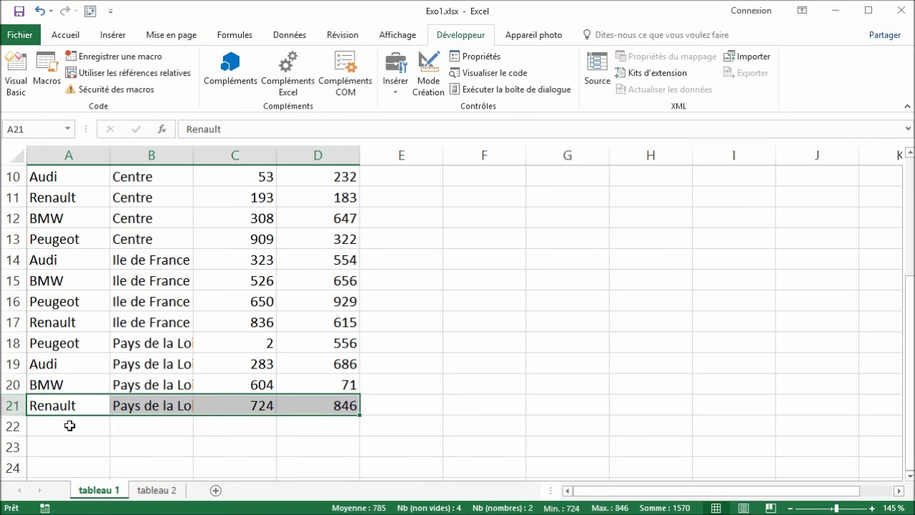
{"action": "left_click_drag", "start_coordinate": [67, 425], "coordinate": [314, 472]}
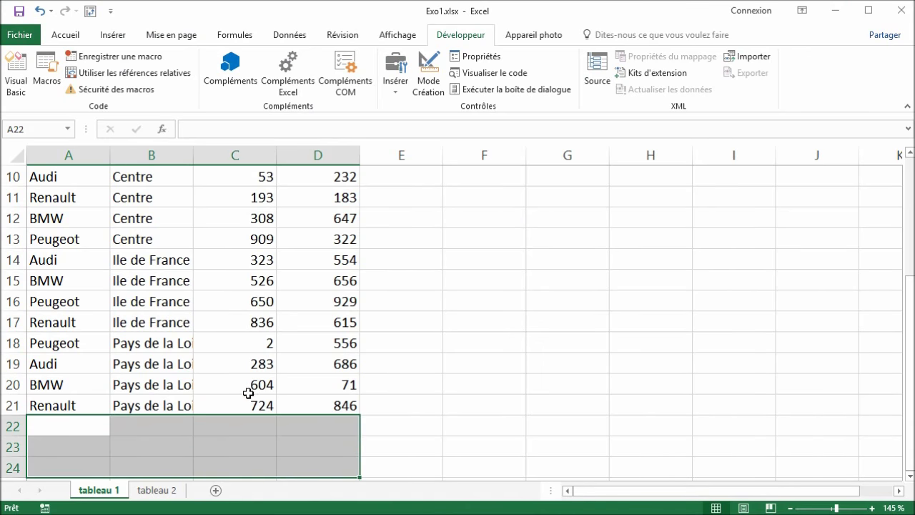
{"action": "scroll", "coordinate": [236, 386], "scroll_direction": "down", "scroll_amount": 3}
{"action": "scroll", "coordinate": [209, 361], "scroll_direction": "up", "scroll_amount": 6}
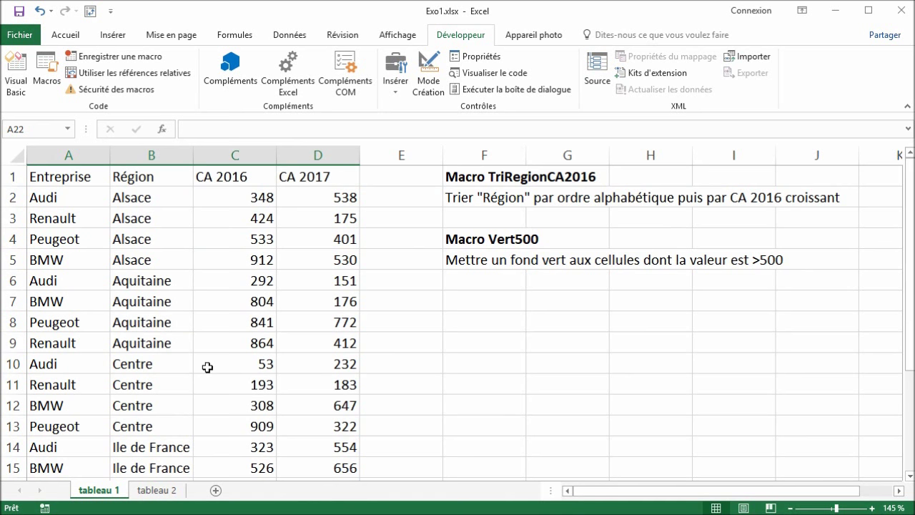
{"action": "left_click", "coordinate": [224, 329]}
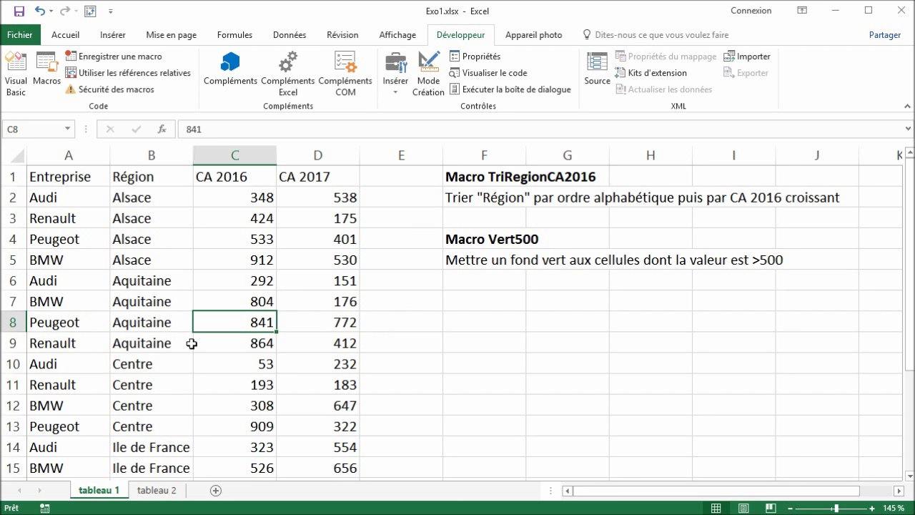
{"action": "scroll", "coordinate": [136, 343], "scroll_direction": "down", "scroll_amount": 2}
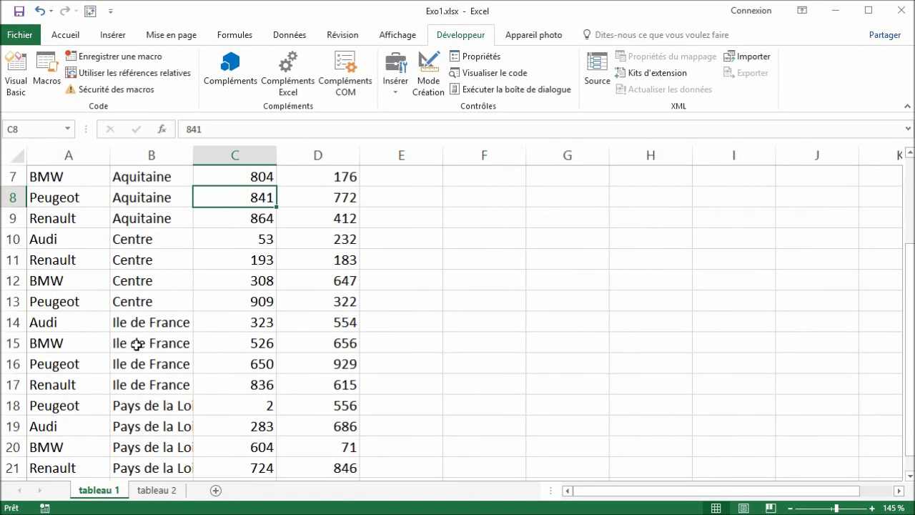
{"action": "scroll", "coordinate": [136, 344], "scroll_direction": "up", "scroll_amount": 2}
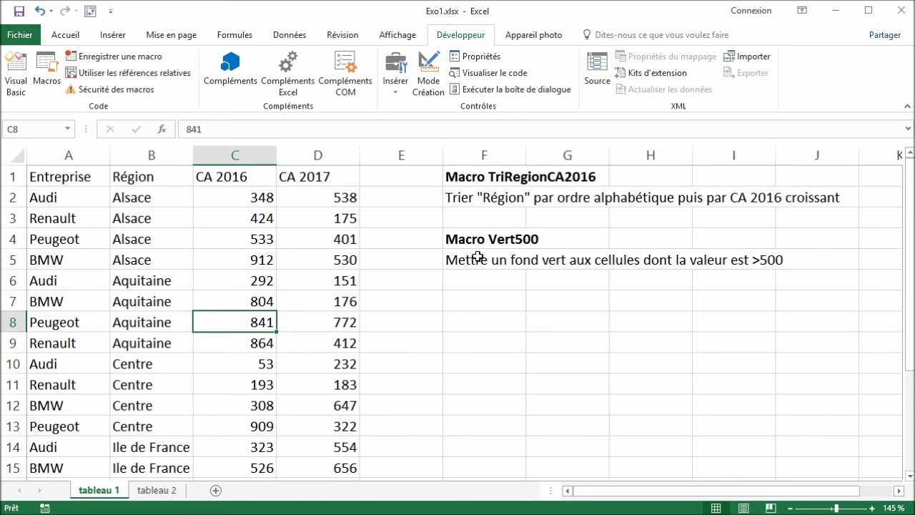
{"action": "left_click", "coordinate": [235, 410]}
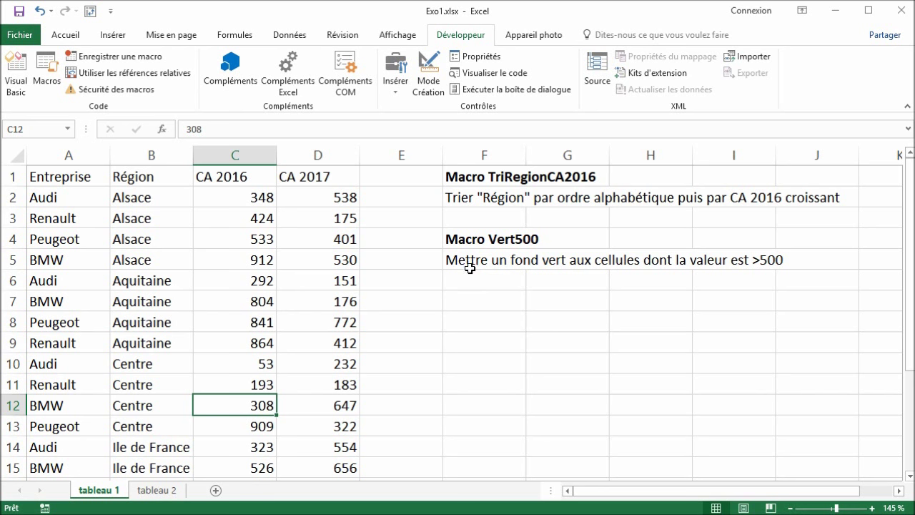
- Apply a 'Supérieur à 500' rule to column C with green fill and dark green text
{"action": "left_click_drag", "start_coordinate": [473, 263], "coordinate": [741, 265]}
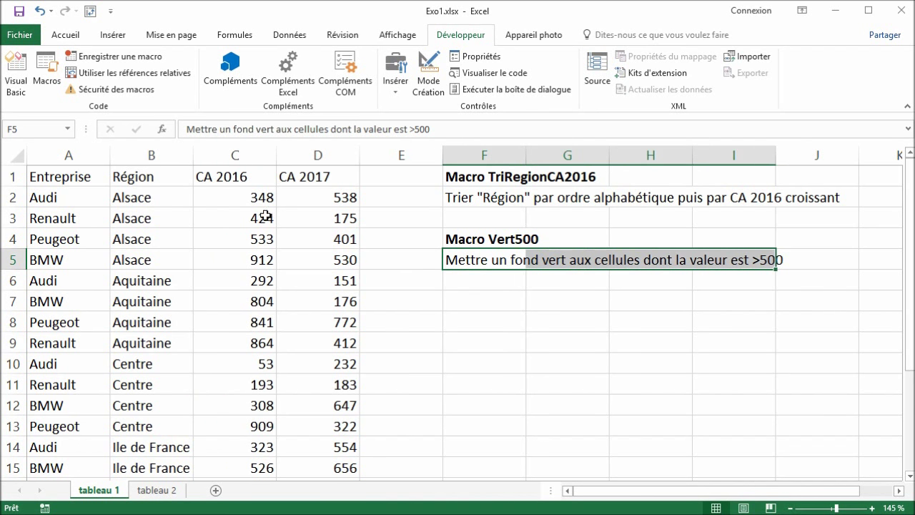
{"action": "left_click_drag", "start_coordinate": [261, 199], "coordinate": [252, 406]}
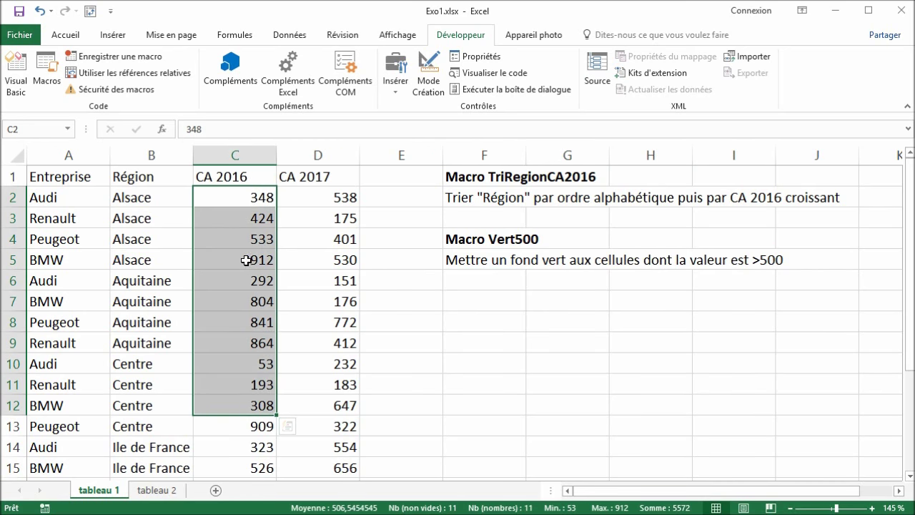
{"action": "left_click", "coordinate": [240, 261]}
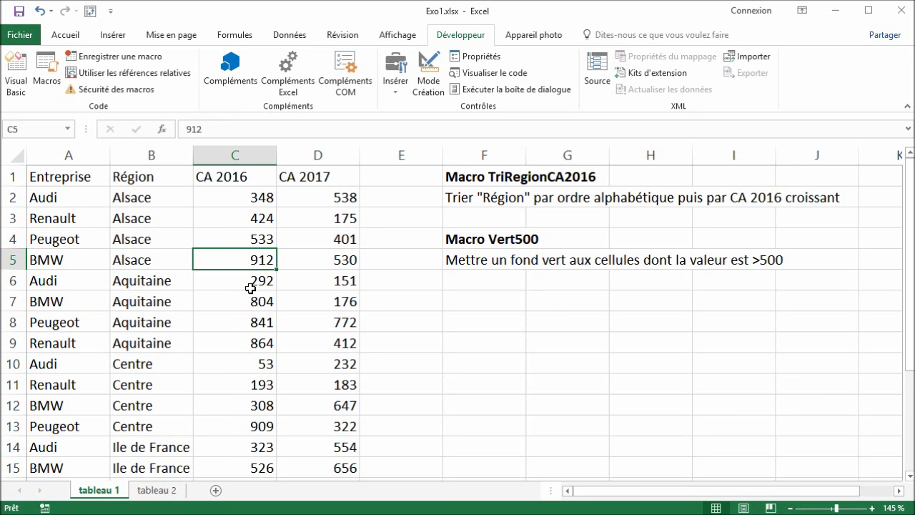
{"action": "left_click", "coordinate": [246, 153]}
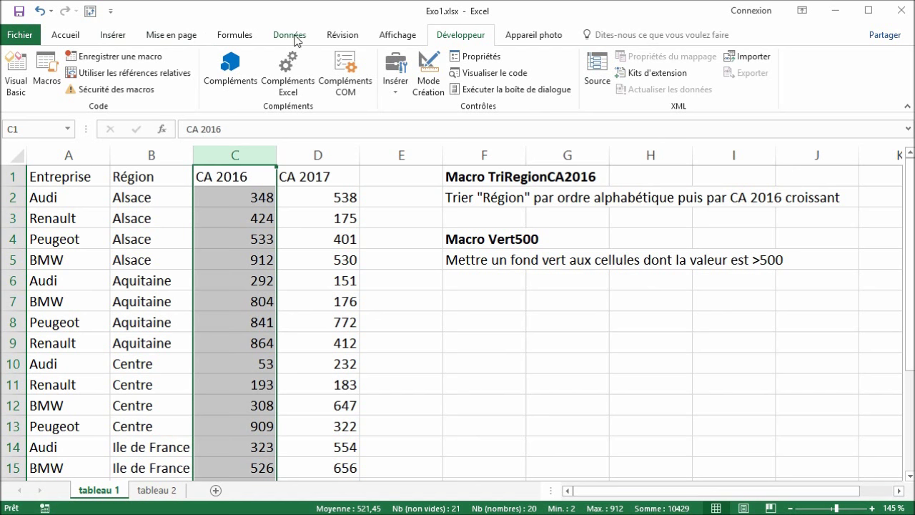
{"action": "left_click", "coordinate": [86, 35]}
{"action": "left_click", "coordinate": [472, 85]}
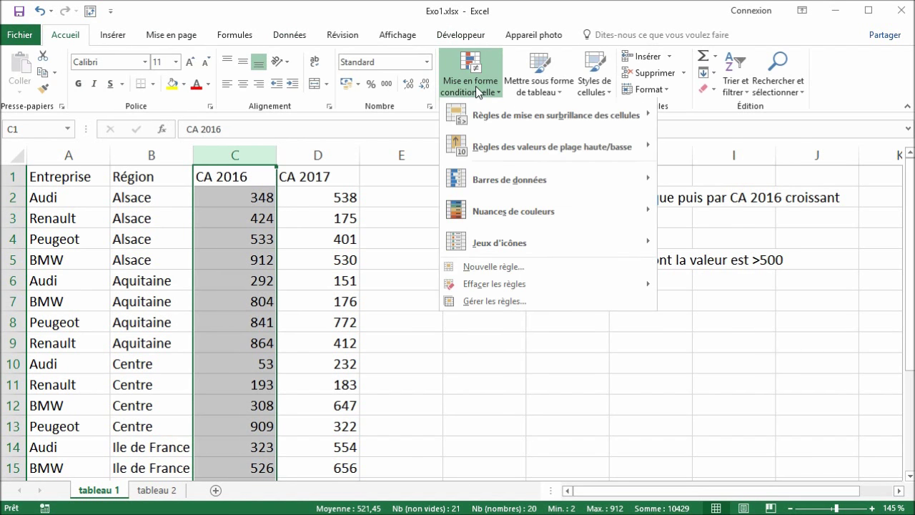
{"action": "mouse_move", "coordinate": [543, 117]}
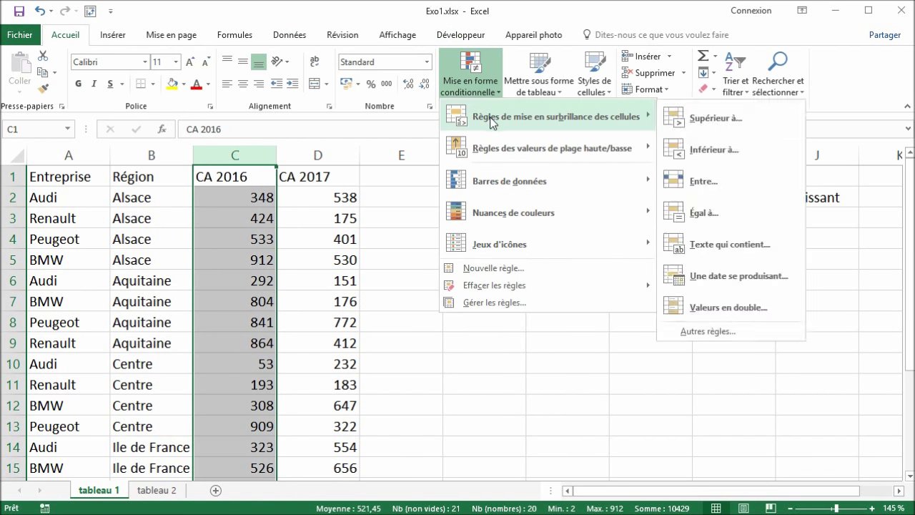
{"action": "left_click", "coordinate": [737, 126]}
{"action": "type", "text": "50"}
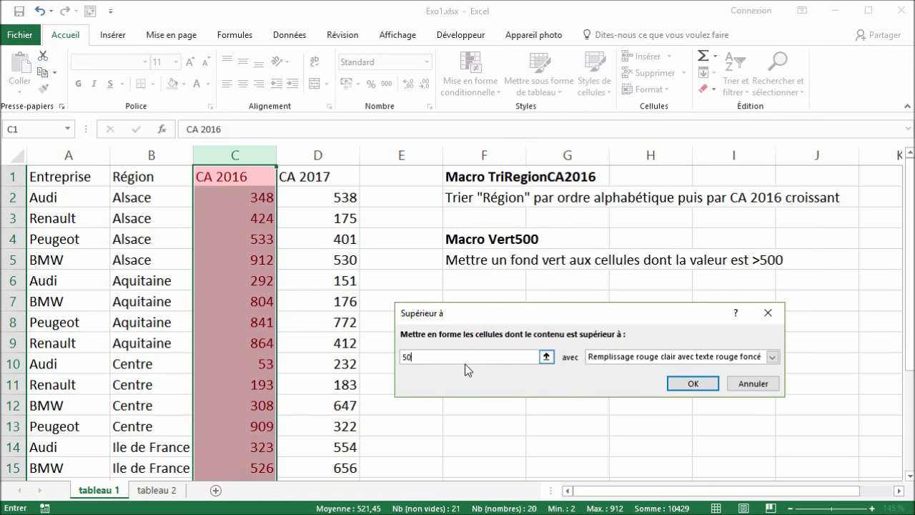
{"action": "type", "text": "0"}
{"action": "left_click", "coordinate": [630, 361]}
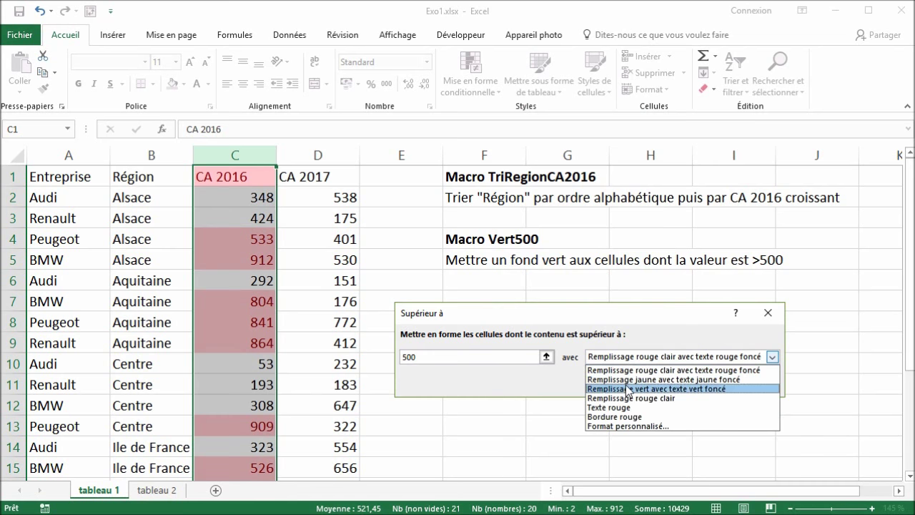
{"action": "left_click", "coordinate": [627, 388]}
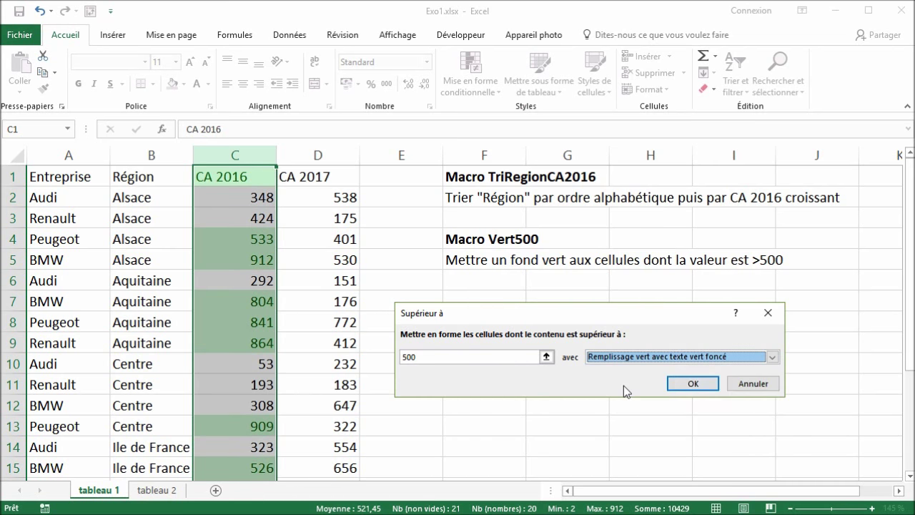
{"action": "left_click", "coordinate": [681, 384]}
{"action": "left_click", "coordinate": [370, 378]}
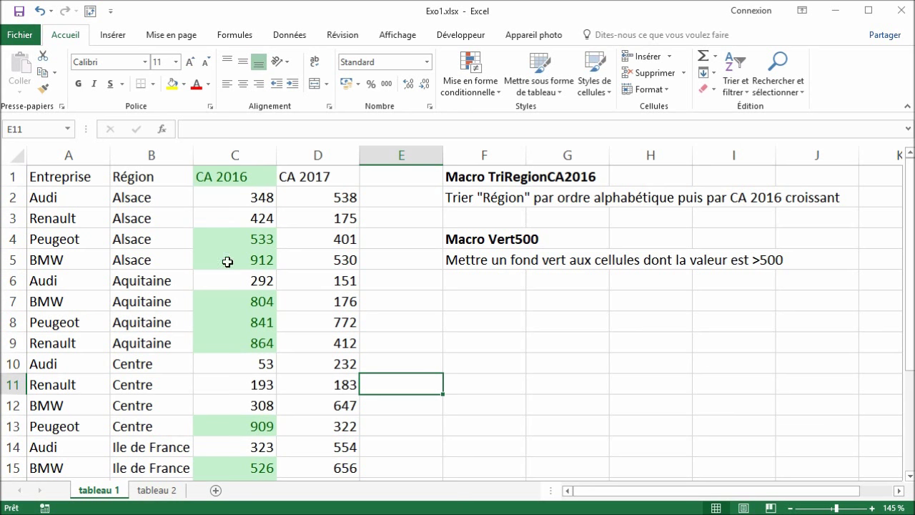
- Delete the 'Valeur de la cellule > 500' rule in the conditional formatting rules manager
{"action": "left_click", "coordinate": [243, 177]}
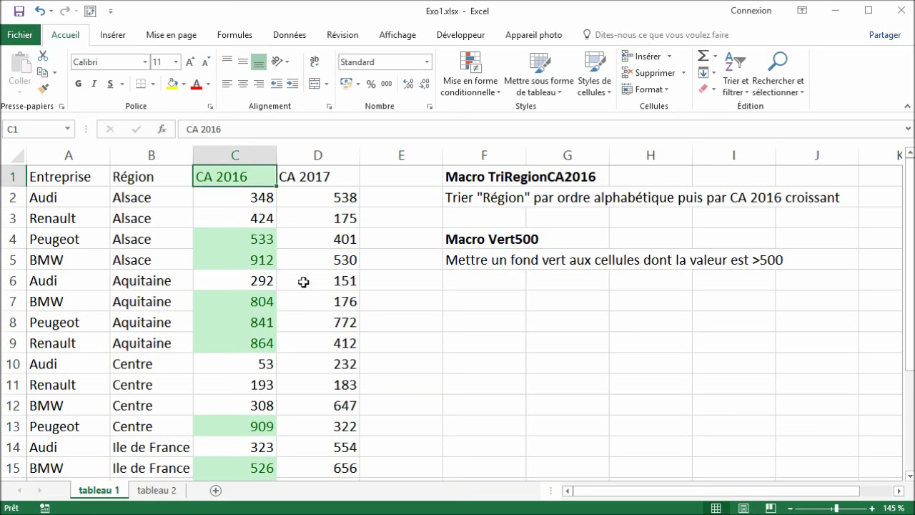
{"action": "left_click", "coordinate": [475, 91]}
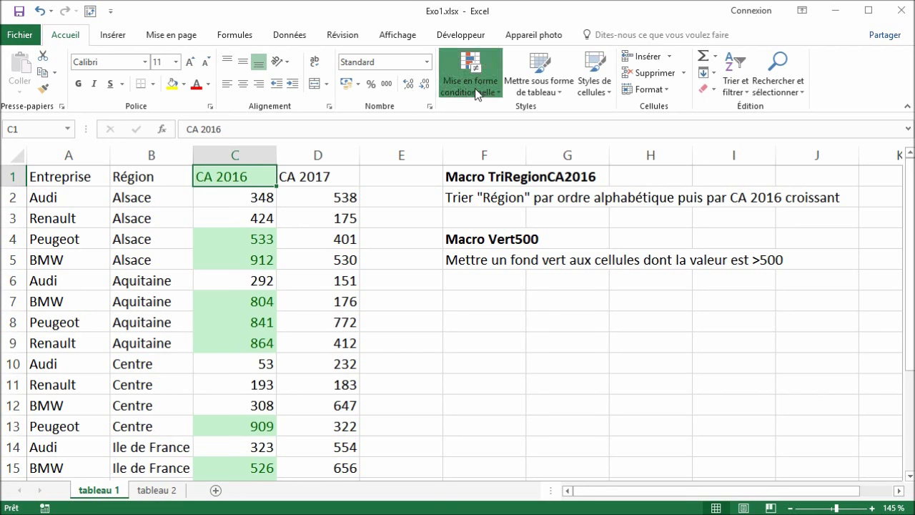
{"action": "left_click", "coordinate": [490, 300]}
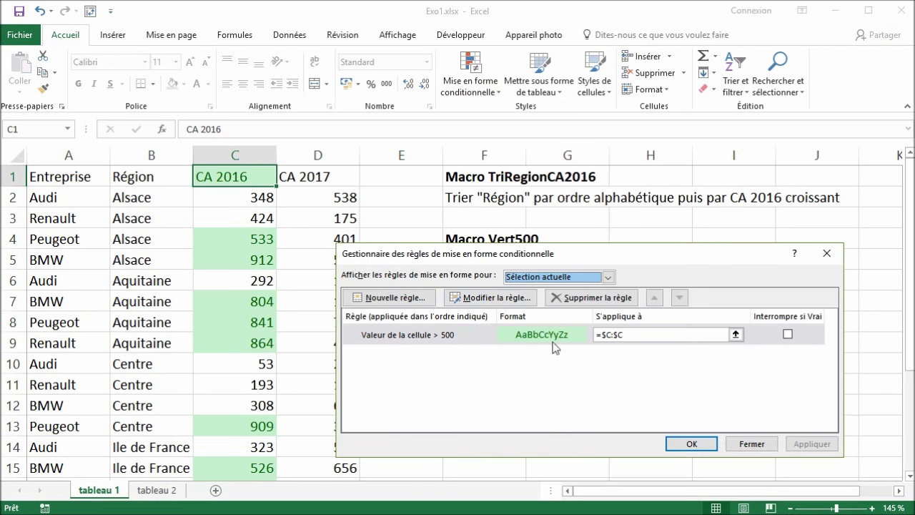
{"action": "left_click", "coordinate": [554, 343]}
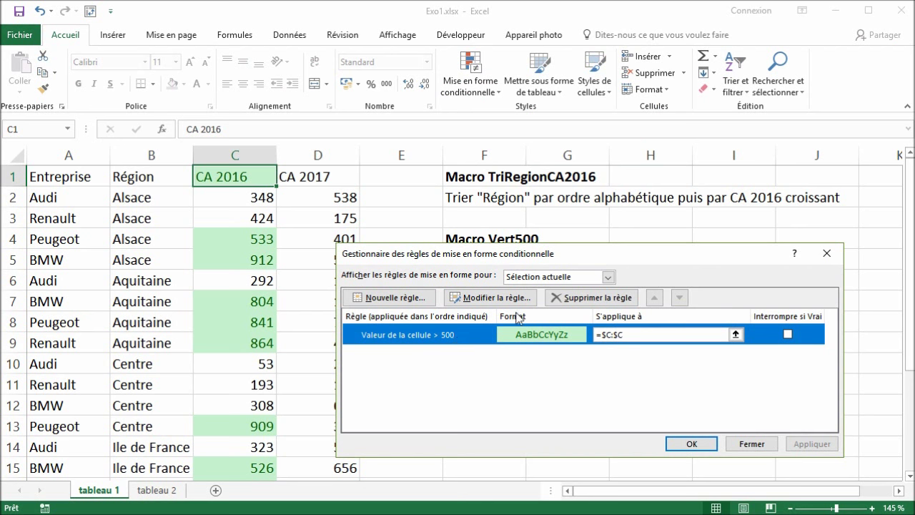
{"action": "left_click", "coordinate": [613, 299]}
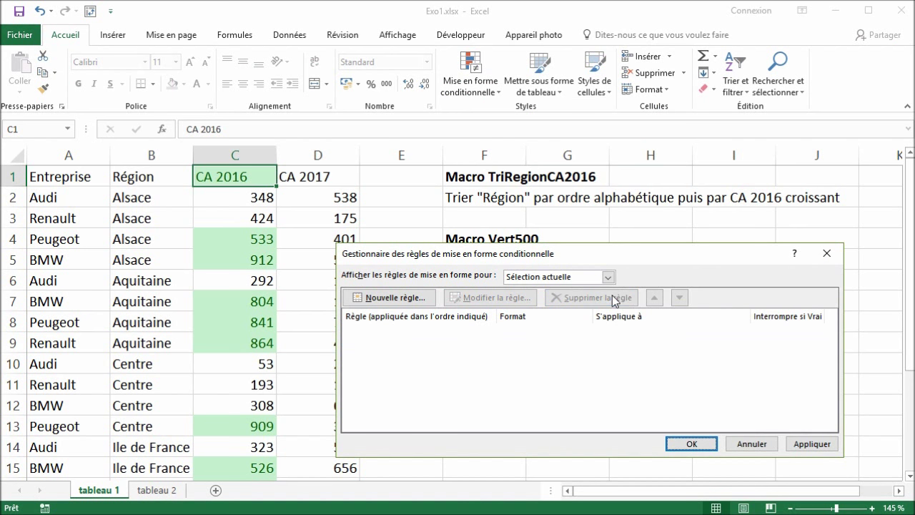
{"action": "left_click", "coordinate": [691, 443]}
{"action": "left_click", "coordinate": [335, 362]}
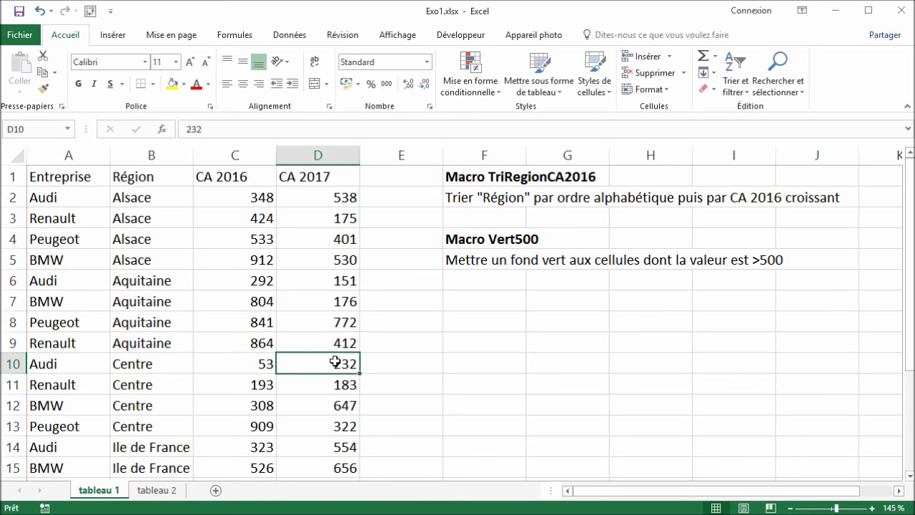
- Begin recording a macro named Vert500, stored in Ce classeur
{"action": "left_click", "coordinate": [467, 348]}
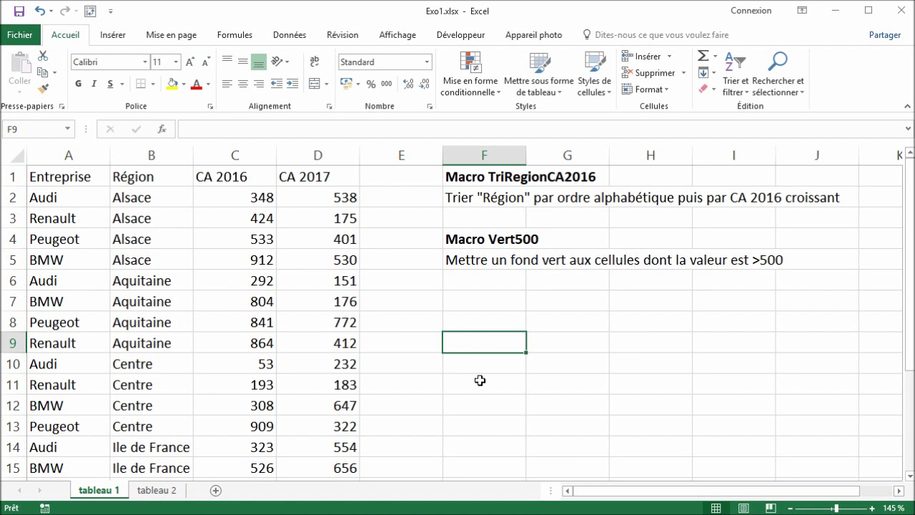
{"action": "left_click", "coordinate": [234, 153]}
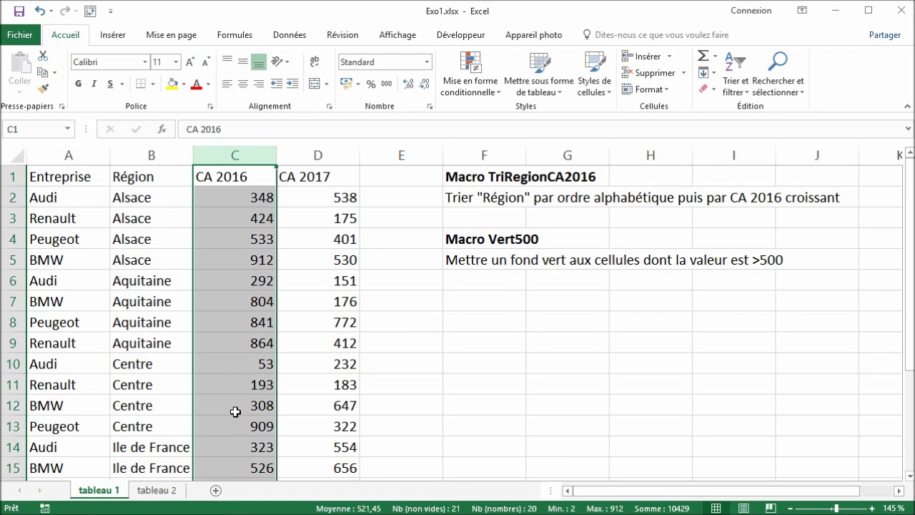
{"action": "left_click", "coordinate": [492, 368]}
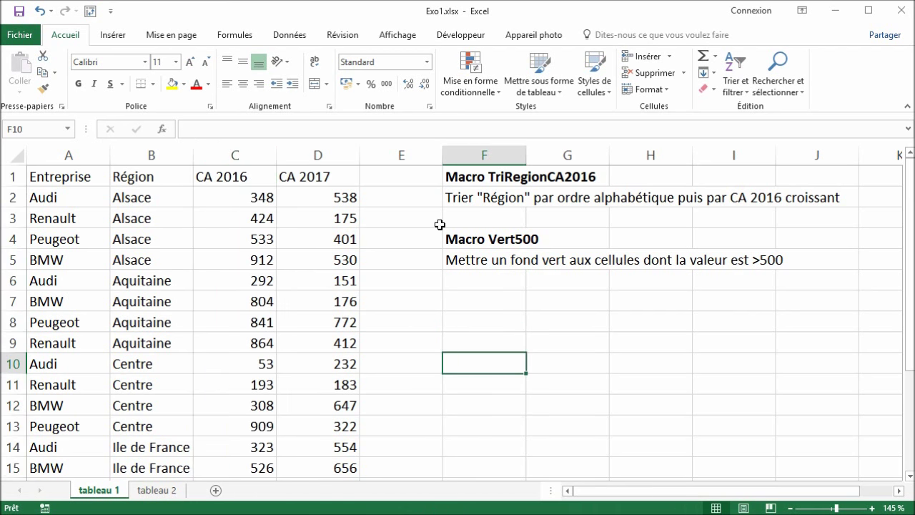
{"action": "left_click", "coordinate": [446, 34]}
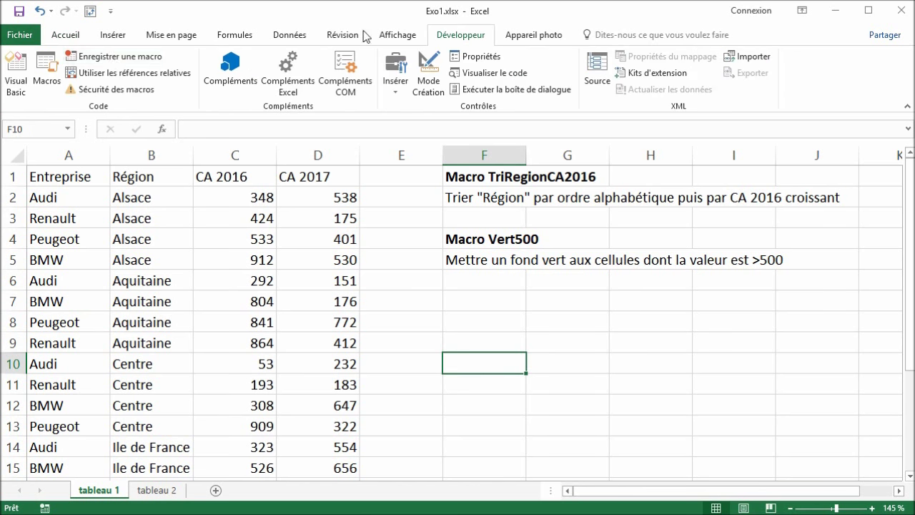
{"action": "left_click", "coordinate": [112, 57]}
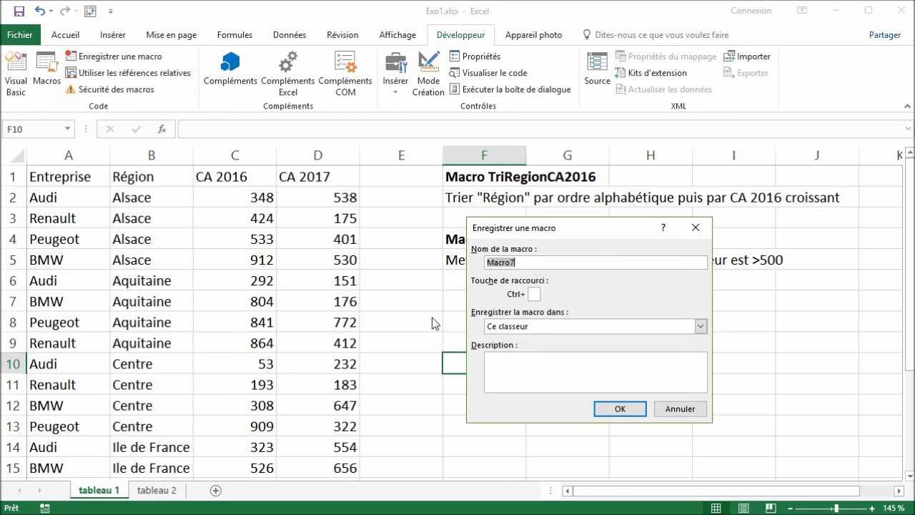
{"action": "type", "text": "Vert500"}
{"action": "left_click", "coordinate": [622, 409]}
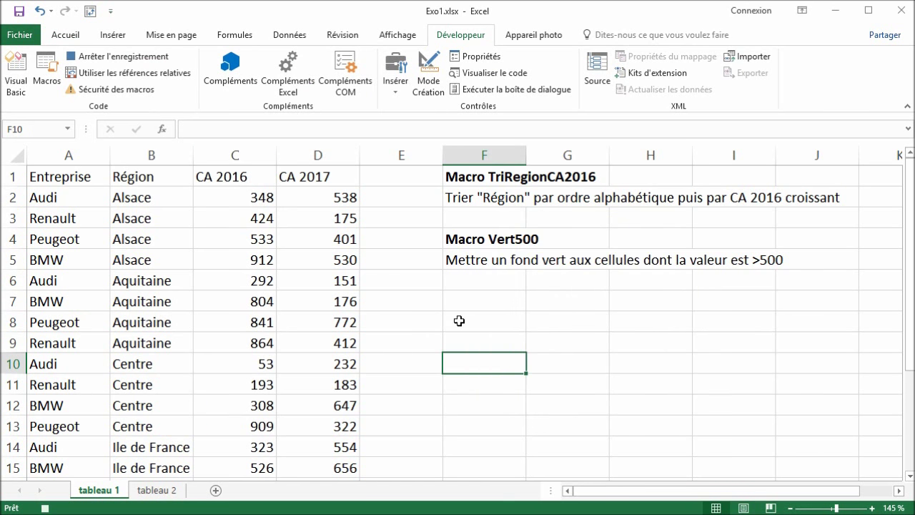
- Highlight column C values greater than 500 with green fill and dark green text
{"action": "left_click", "coordinate": [240, 155]}
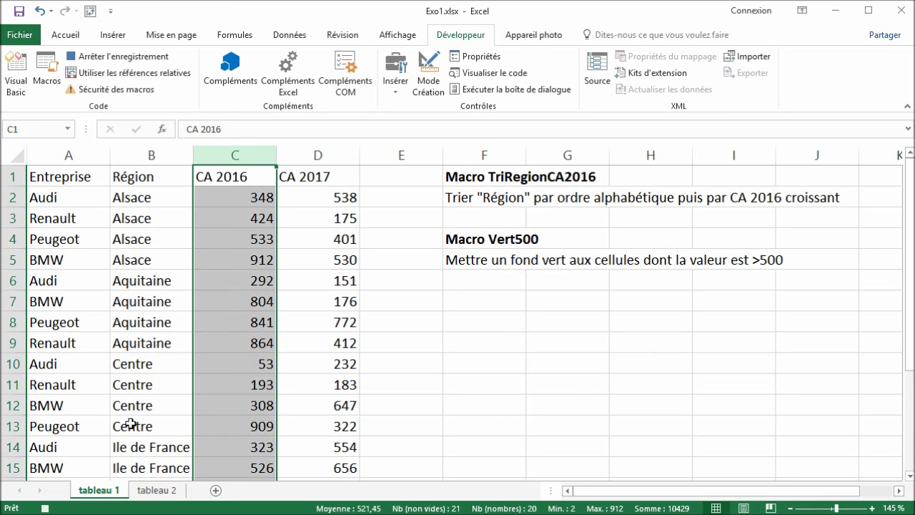
{"action": "left_click", "coordinate": [65, 34]}
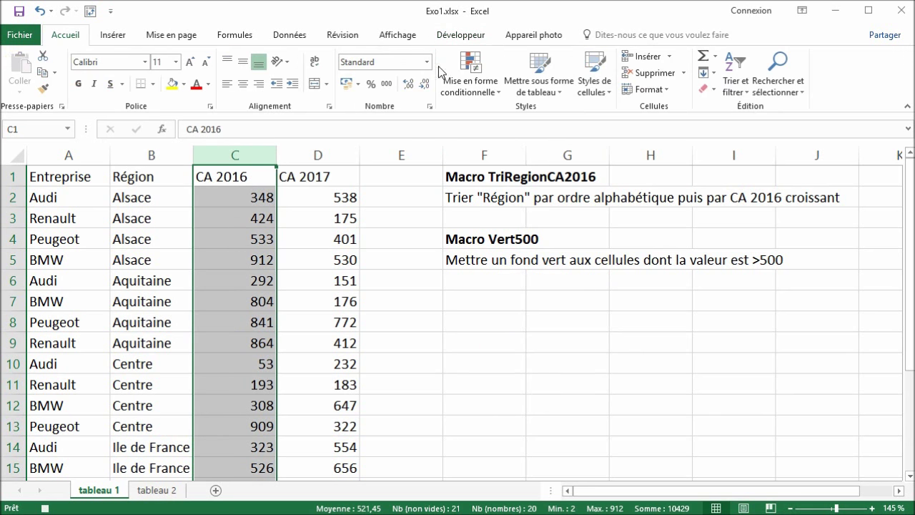
{"action": "left_click", "coordinate": [458, 87]}
{"action": "mouse_move", "coordinate": [548, 116]}
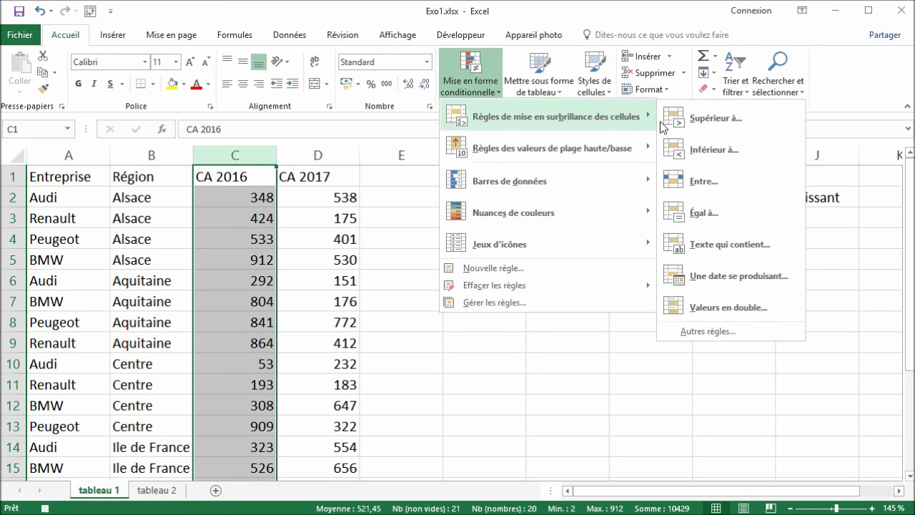
{"action": "left_click", "coordinate": [715, 118]}
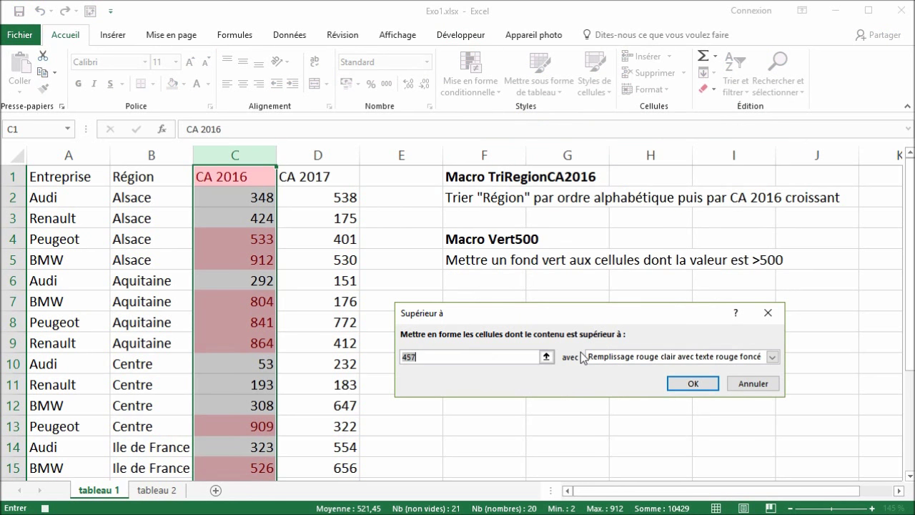
{"action": "type", "text": "500"}
{"action": "left_click", "coordinate": [772, 356]}
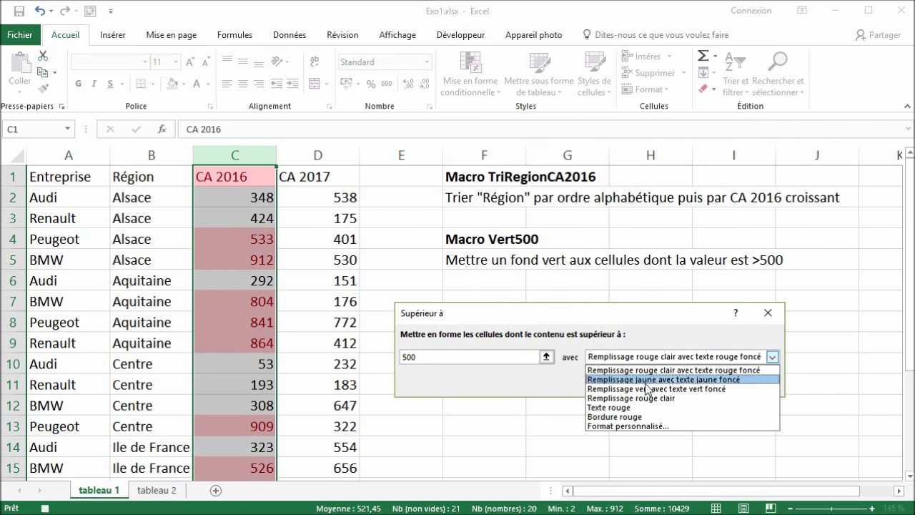
{"action": "left_click", "coordinate": [645, 389]}
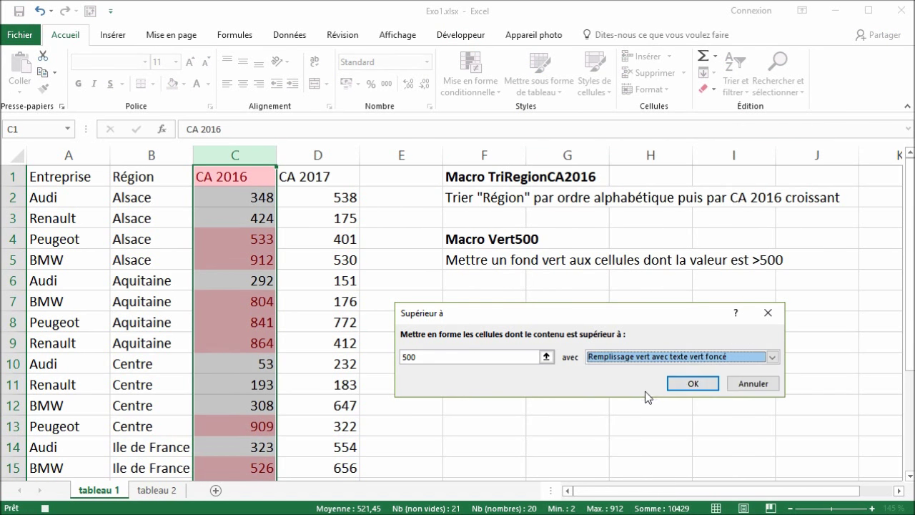
{"action": "left_click", "coordinate": [693, 385]}
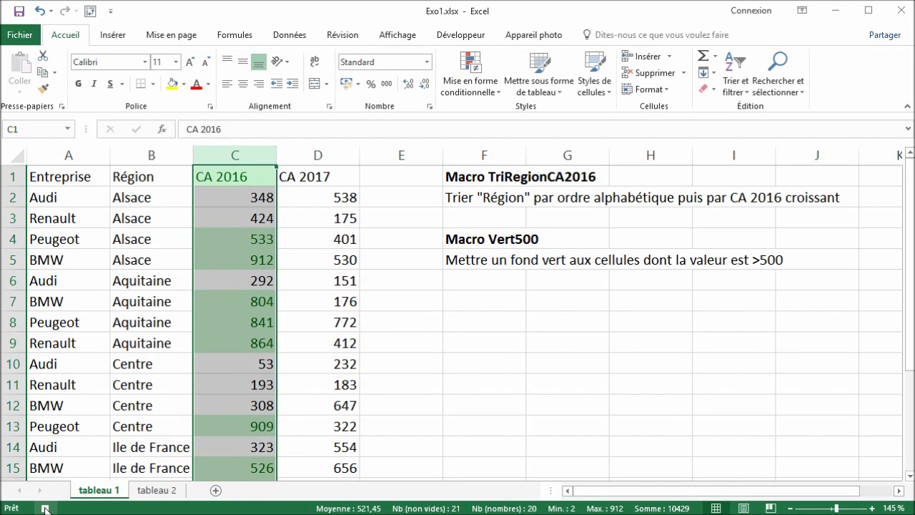
- Stop recording Vert500, review the formatting rules, and pick up column D's plain format
{"action": "left_click", "coordinate": [44, 508]}
{"action": "left_click", "coordinate": [323, 349]}
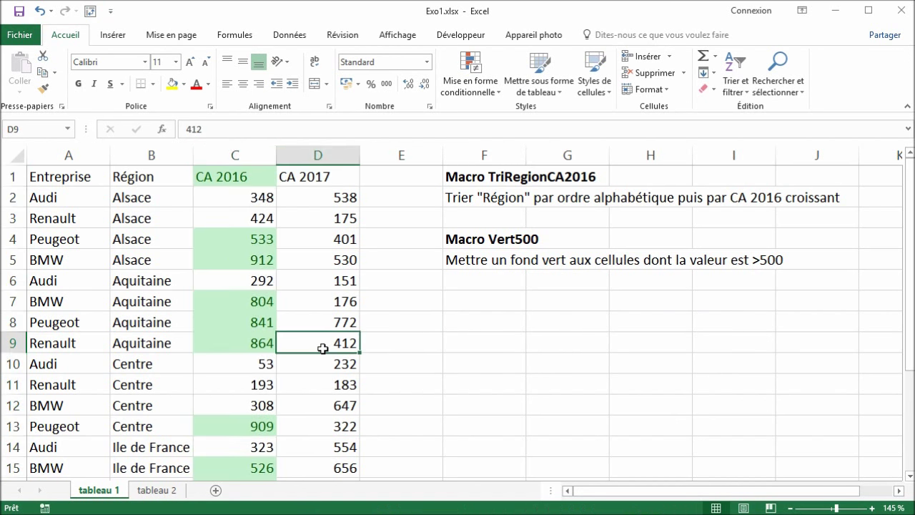
{"action": "left_click", "coordinate": [470, 80]}
{"action": "left_click", "coordinate": [508, 300]}
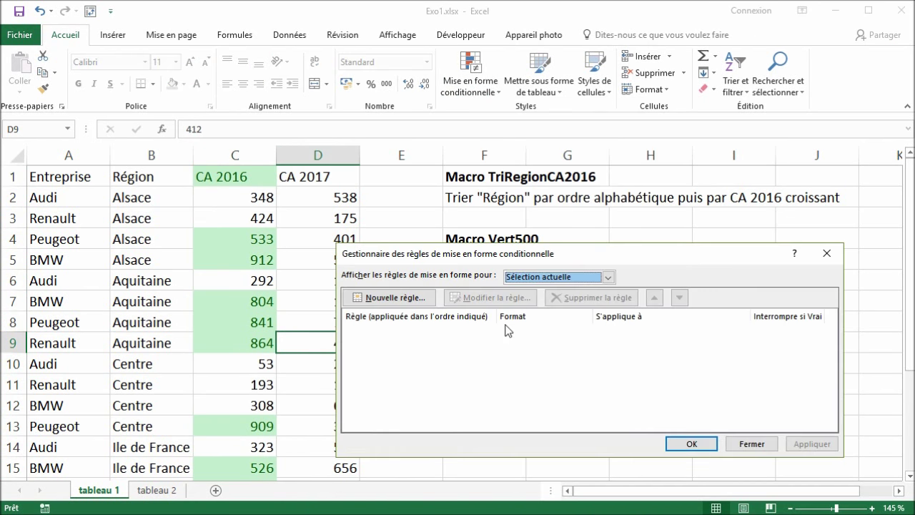
{"action": "left_click", "coordinate": [755, 442]}
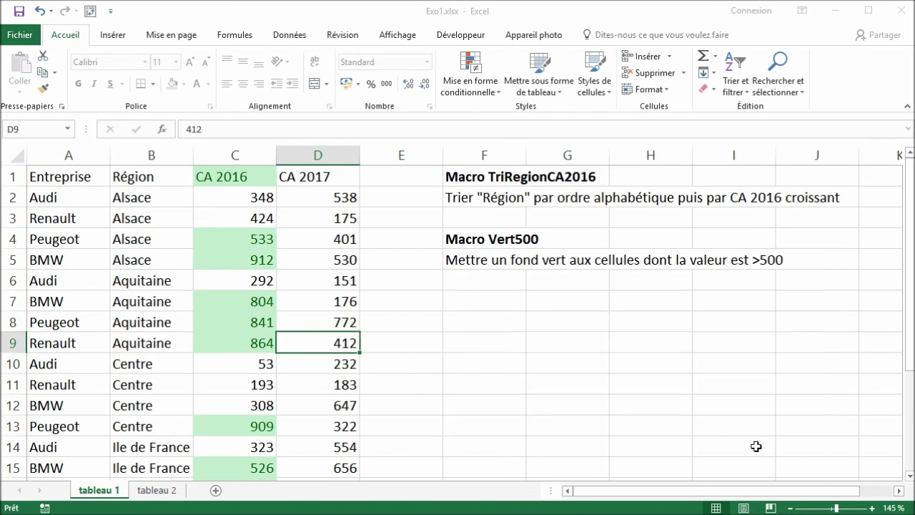
{"action": "left_click", "coordinate": [327, 154]}
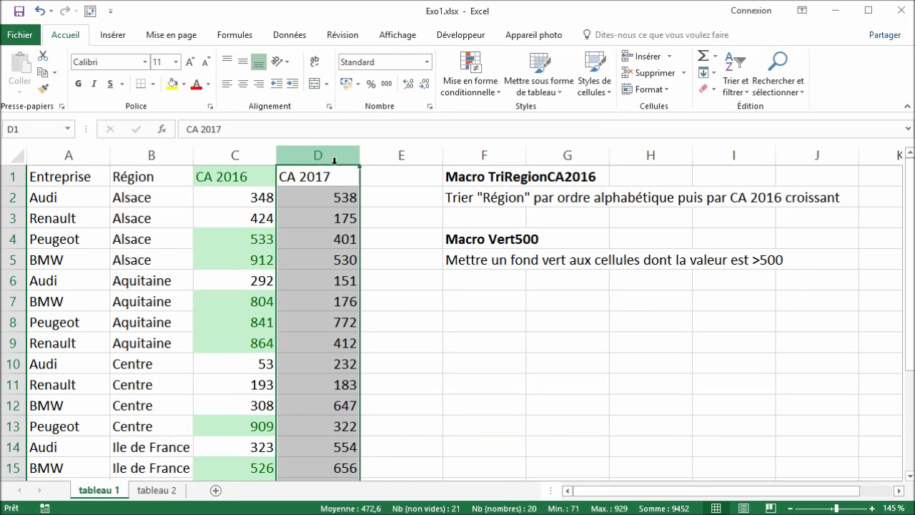
{"action": "left_click", "coordinate": [39, 90]}
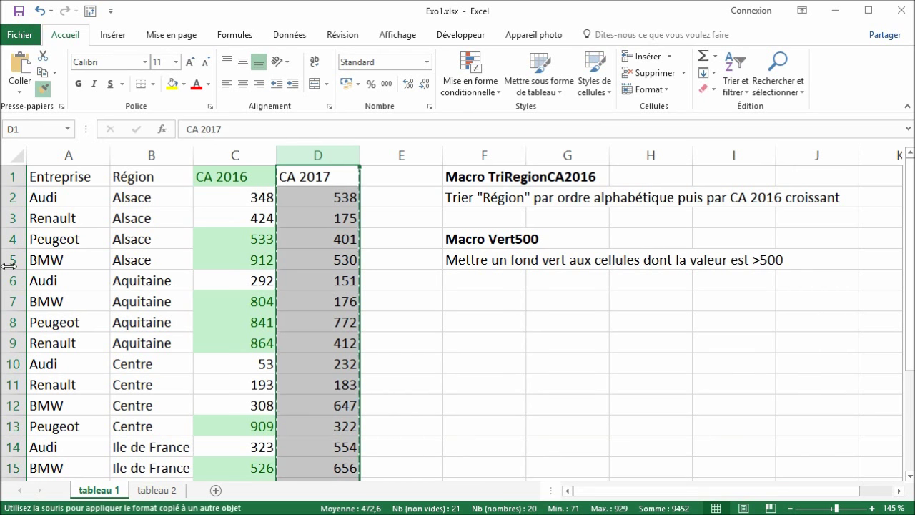
- Paint column D's plain format onto column C to remove its green shading
{"action": "left_click", "coordinate": [253, 157]}
{"action": "left_click", "coordinate": [223, 336]}
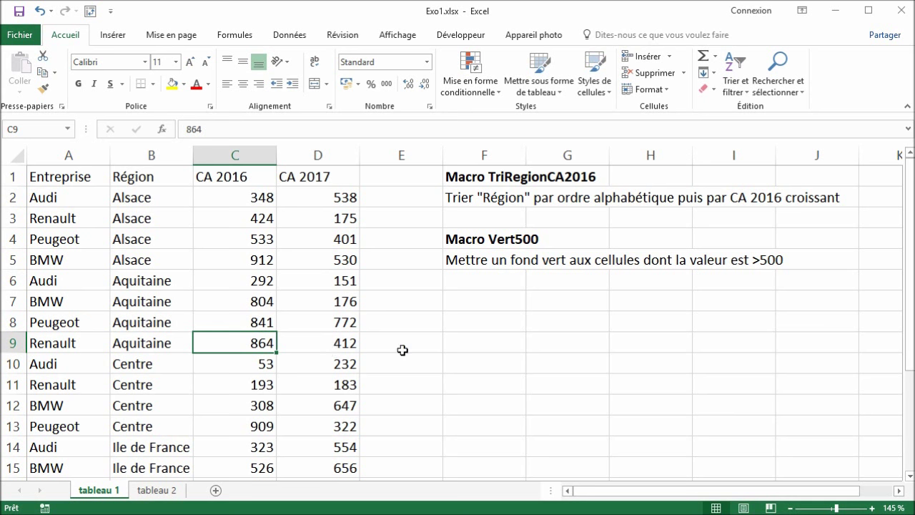
{"action": "left_click", "coordinate": [554, 342]}
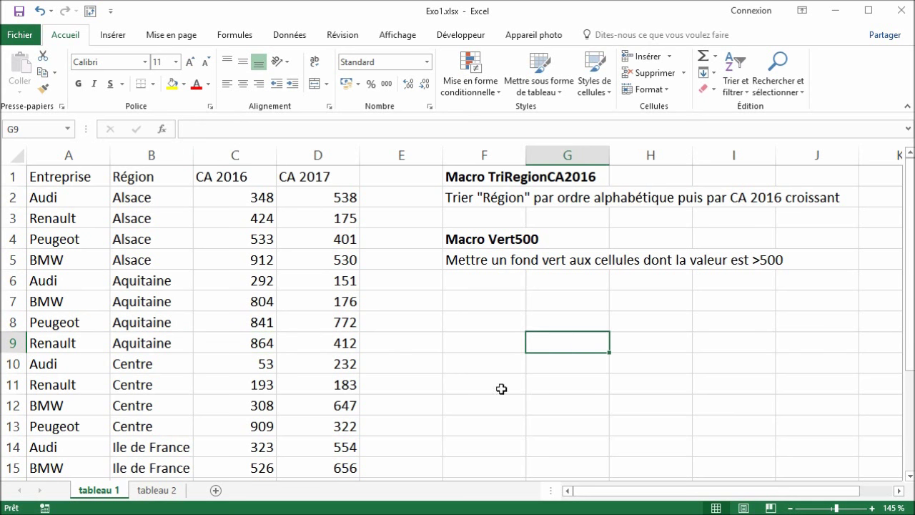
- Run the Vert500 macro from the Developer macro list to reshade column C
{"action": "left_click", "coordinate": [460, 34]}
{"action": "left_click", "coordinate": [47, 78]}
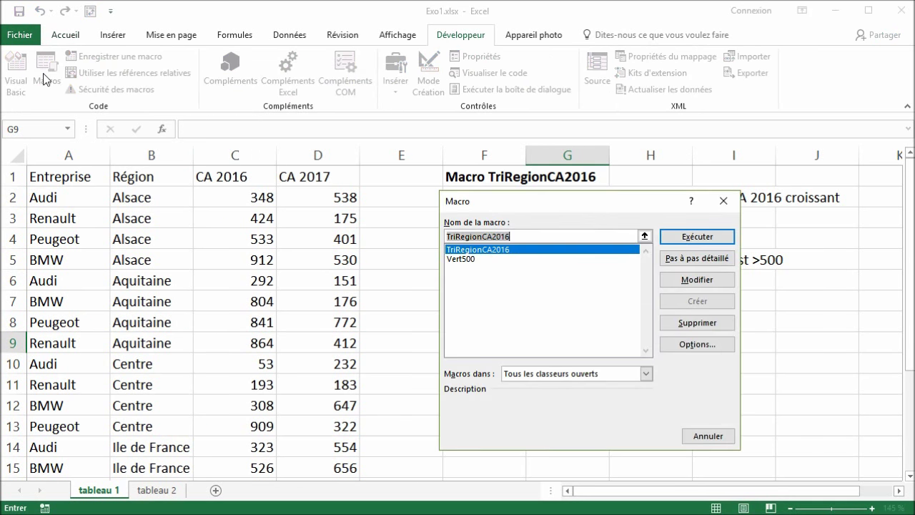
{"action": "left_click", "coordinate": [477, 259]}
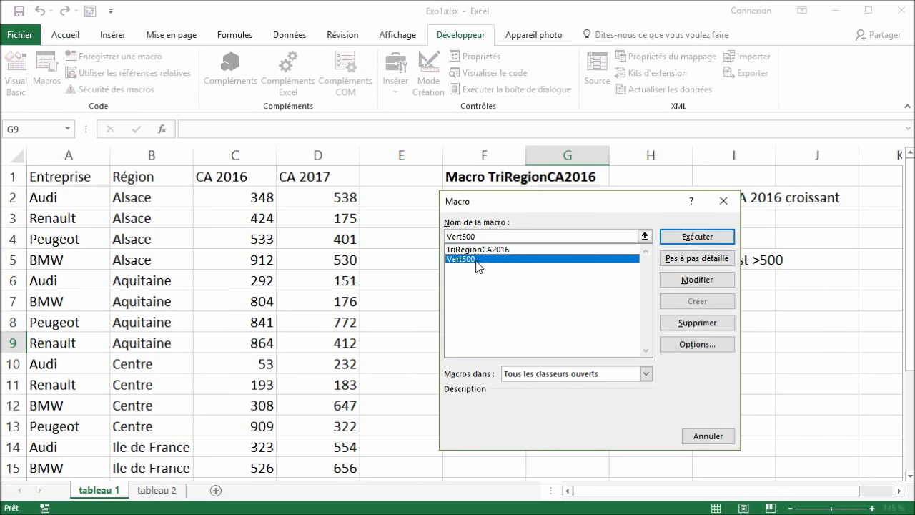
{"action": "left_click", "coordinate": [691, 239]}
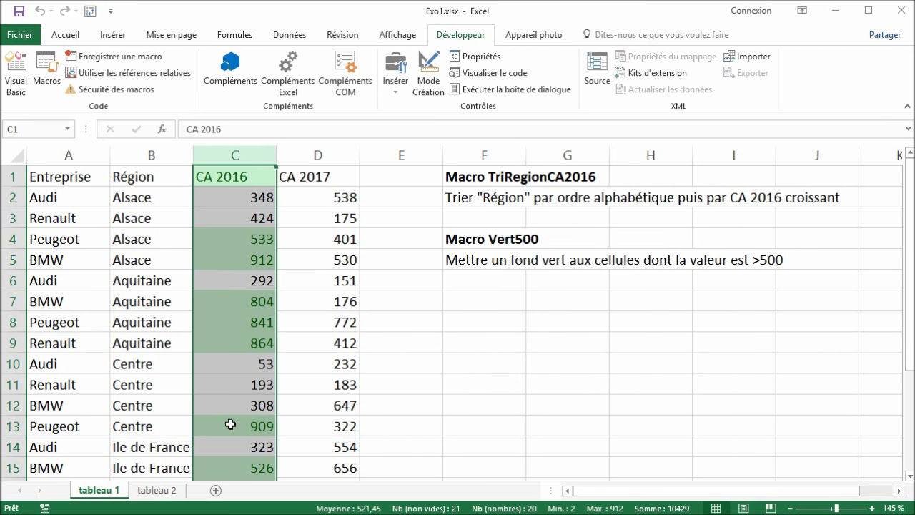
{"action": "left_click", "coordinate": [237, 278]}
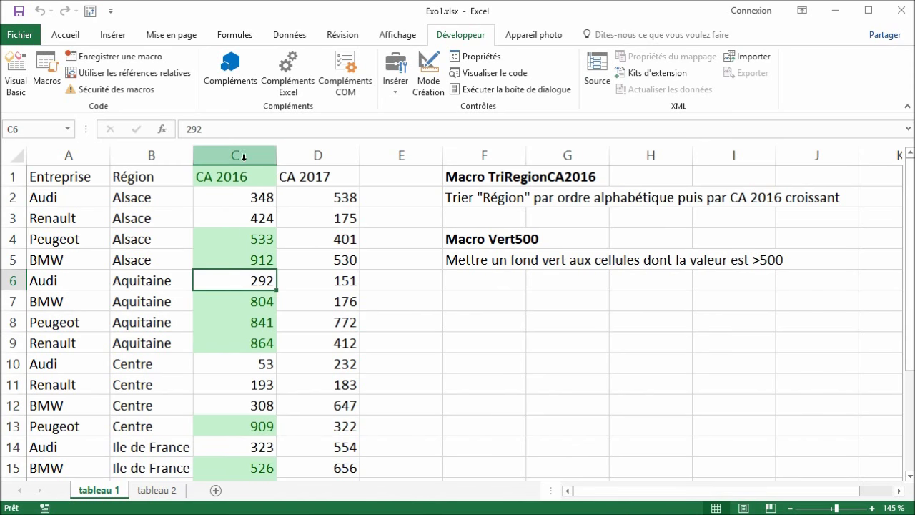
- Run Vert500 with column D selected, see only column C shaded, then reopen the macro list
{"action": "left_click", "coordinate": [331, 155]}
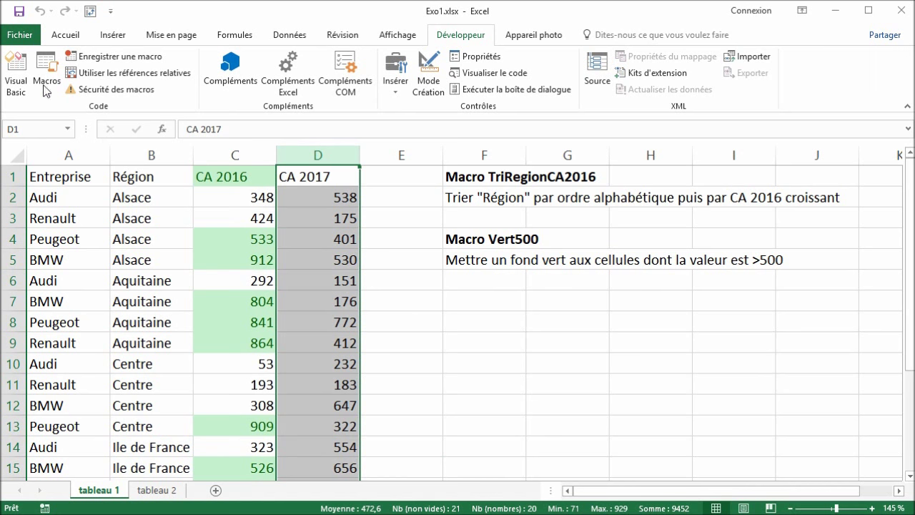
{"action": "left_click", "coordinate": [45, 85]}
{"action": "left_click", "coordinate": [469, 263]}
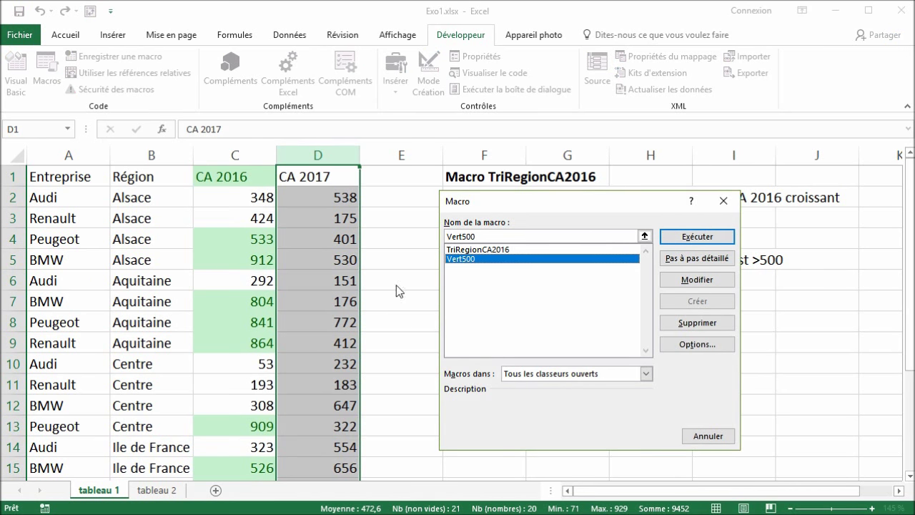
{"action": "left_click", "coordinate": [678, 243]}
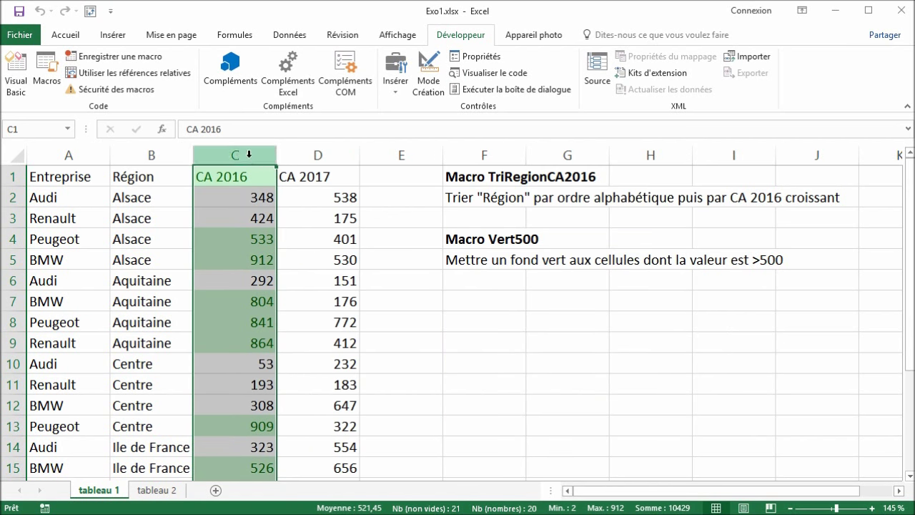
{"action": "left_click", "coordinate": [305, 379]}
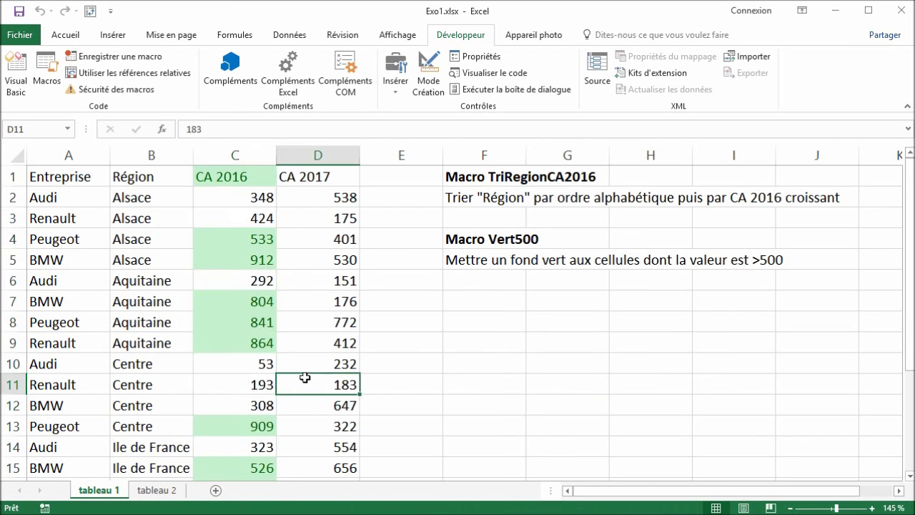
{"action": "left_click", "coordinate": [48, 70]}
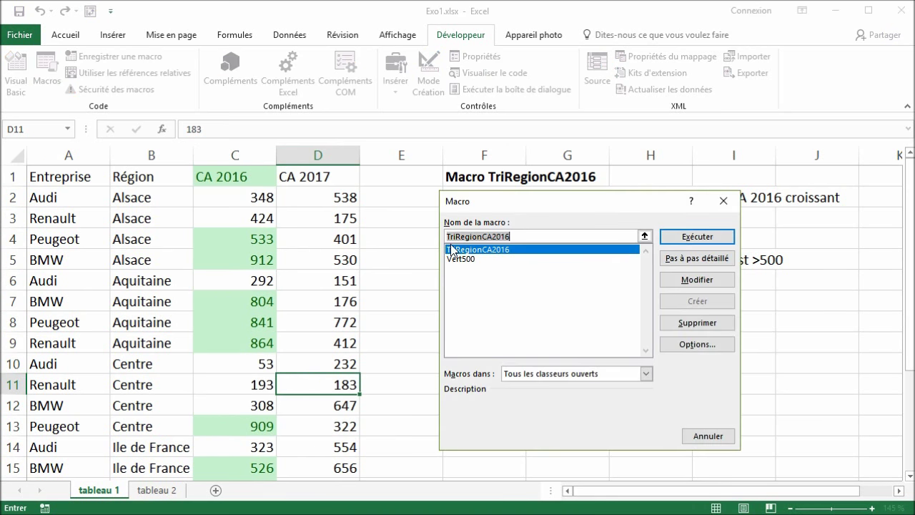
- Open Vert500's code in the VBA editor and locate the Columns("C:C").Select line
{"action": "left_click", "coordinate": [471, 259]}
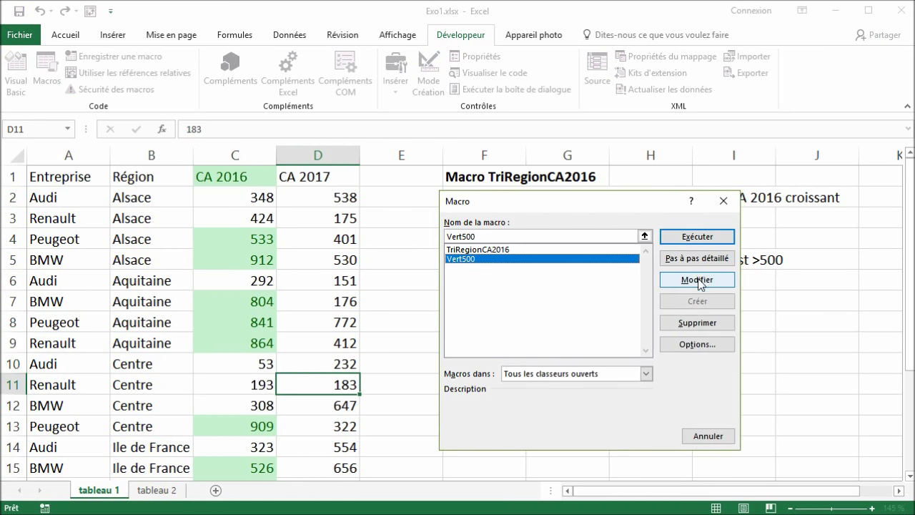
{"action": "left_click", "coordinate": [699, 281]}
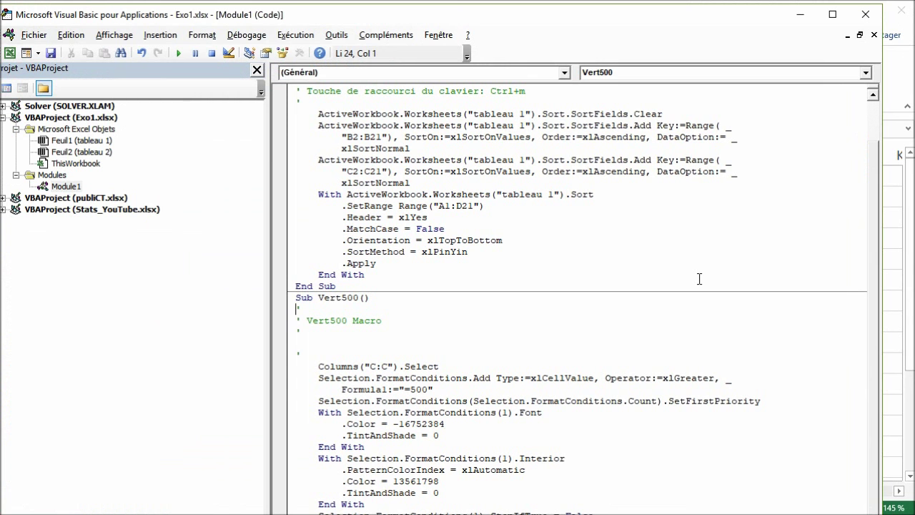
{"action": "left_click", "coordinate": [349, 136]}
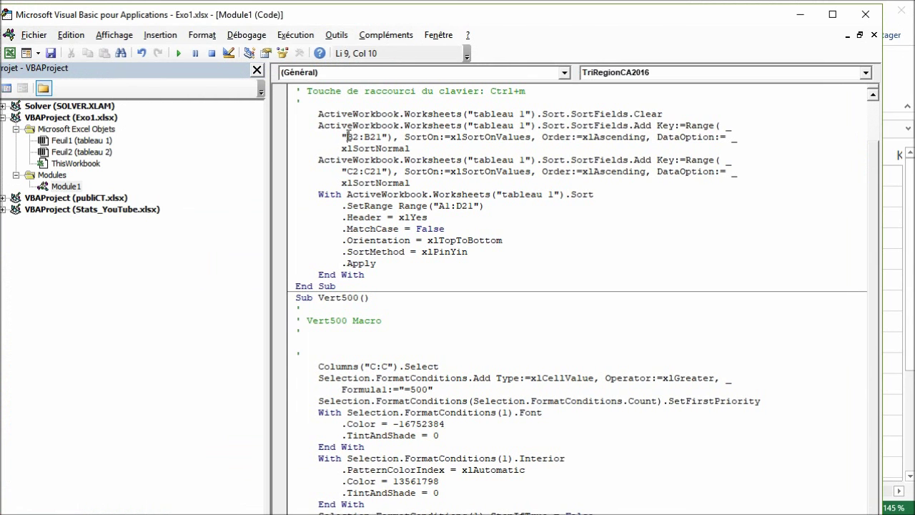
{"action": "scroll", "coordinate": [349, 133], "scroll_direction": "up", "scroll_amount": 2}
{"action": "scroll", "coordinate": [355, 133], "scroll_direction": "down", "scroll_amount": 2}
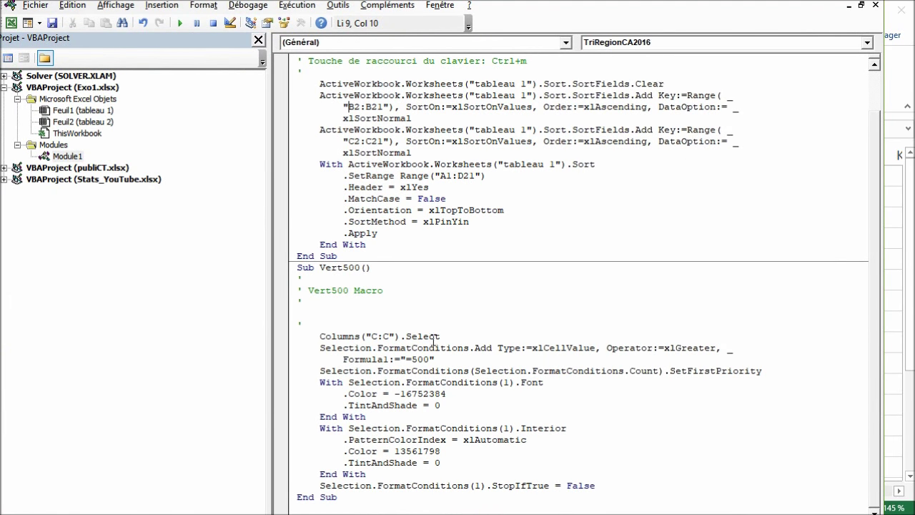
{"action": "left_click_drag", "start_coordinate": [439, 339], "coordinate": [319, 336]}
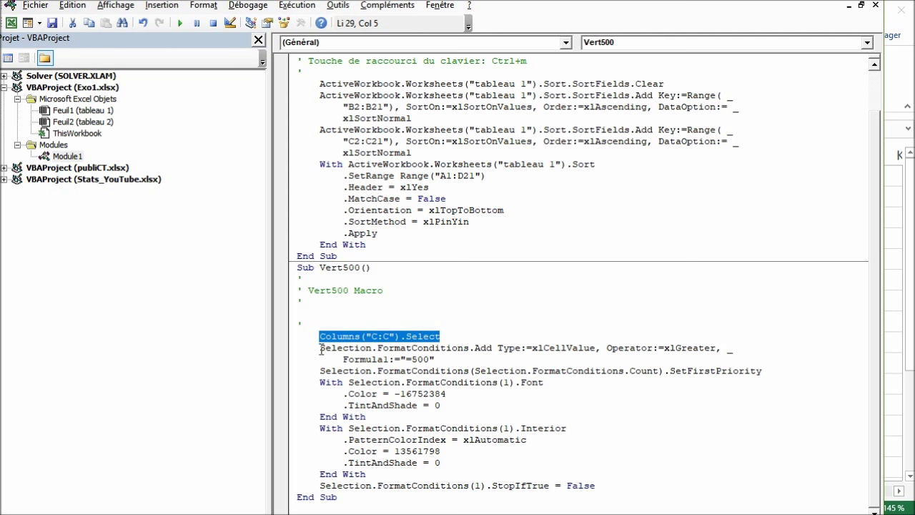
{"action": "mouse_move", "coordinate": [321, 349]}
{"action": "left_mouse_down"}
{"action": "mouse_move", "coordinate": [374, 347]}
{"action": "mouse_move", "coordinate": [351, 436]}
{"action": "mouse_move", "coordinate": [615, 487]}
{"action": "left_mouse_up"}
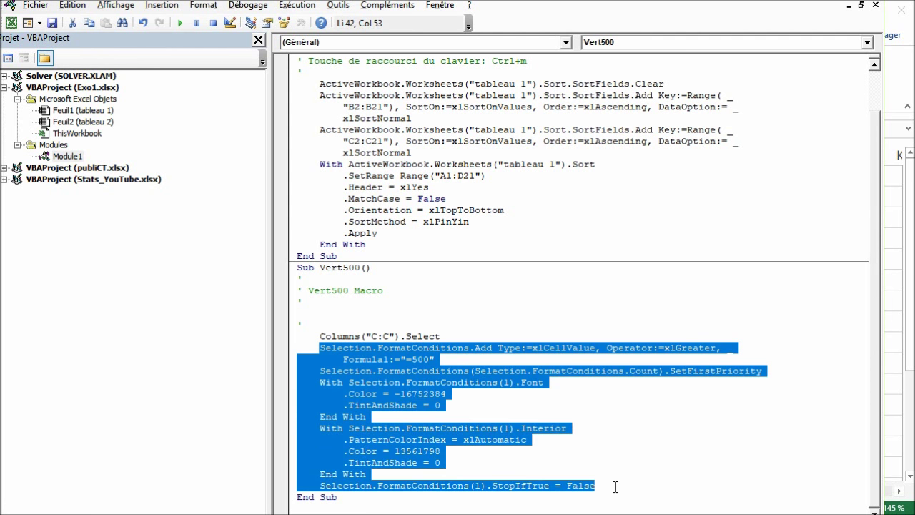
{"action": "left_click", "coordinate": [564, 408]}
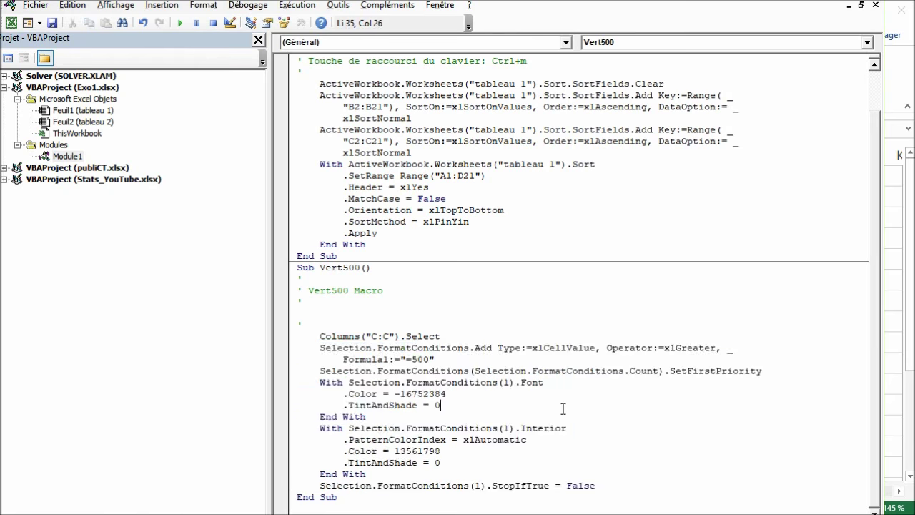
{"action": "left_click", "coordinate": [320, 337]}
- Comment out Columns("C:C").Select with an apostrophe and return to Excel with Alt+F11
{"action": "left_click_drag", "start_coordinate": [440, 336], "coordinate": [297, 336]}
{"action": "key", "text": "Delete"}
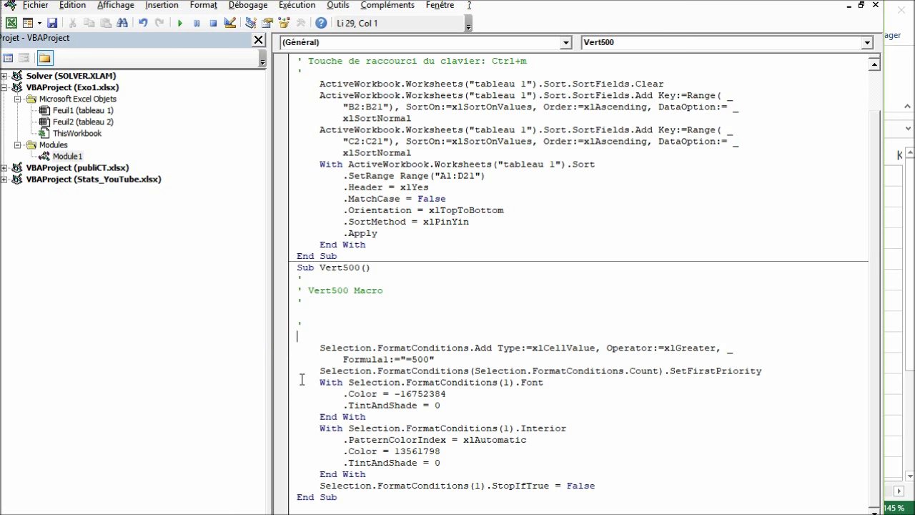
{"action": "key", "text": "ctrl+z"}
{"action": "key", "text": "Home"}
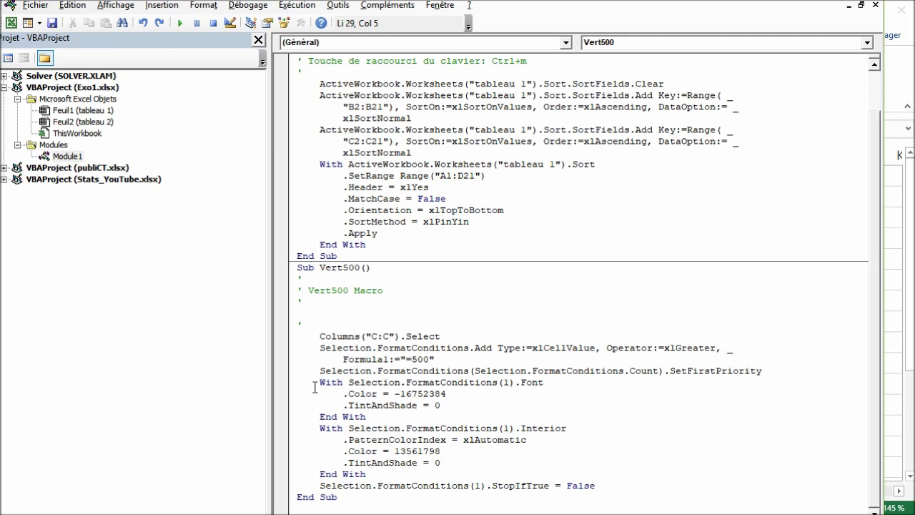
{"action": "type", "text": "'"}
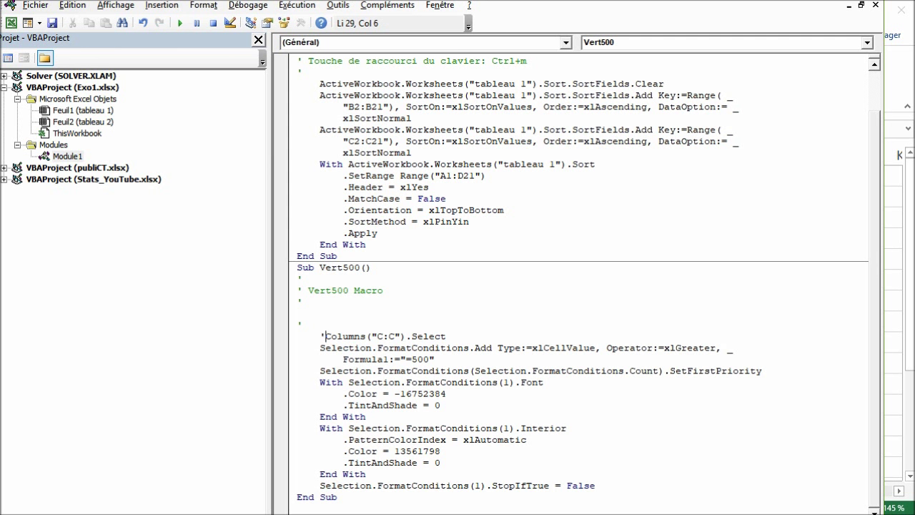
{"action": "left_click", "coordinate": [368, 405]}
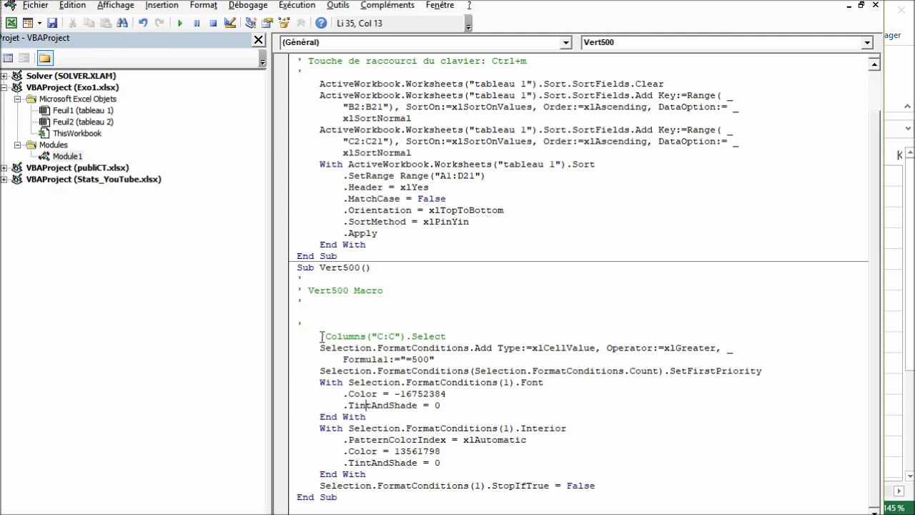
{"action": "mouse_move", "coordinate": [309, 304]}
{"action": "left_mouse_down"}
{"action": "mouse_move", "coordinate": [296, 276]}
{"action": "mouse_move", "coordinate": [474, 333]}
{"action": "left_mouse_up"}
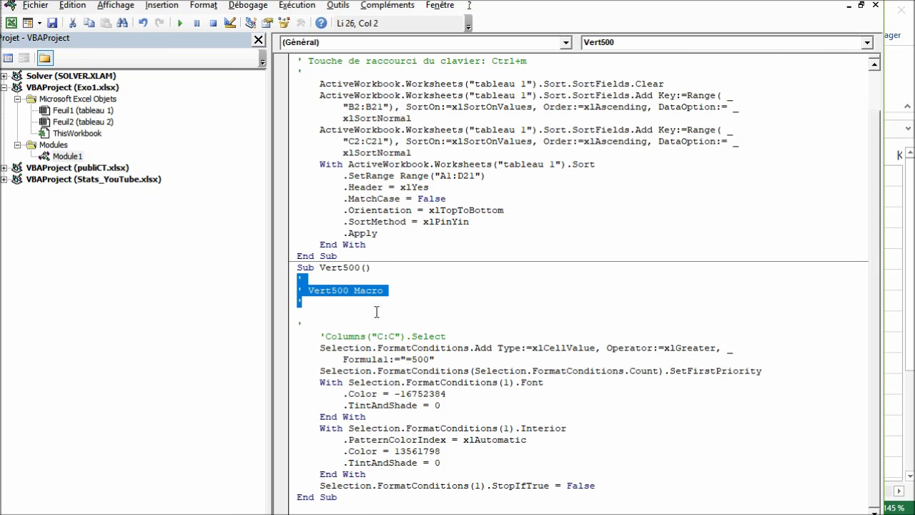
{"action": "left_click", "coordinate": [479, 336]}
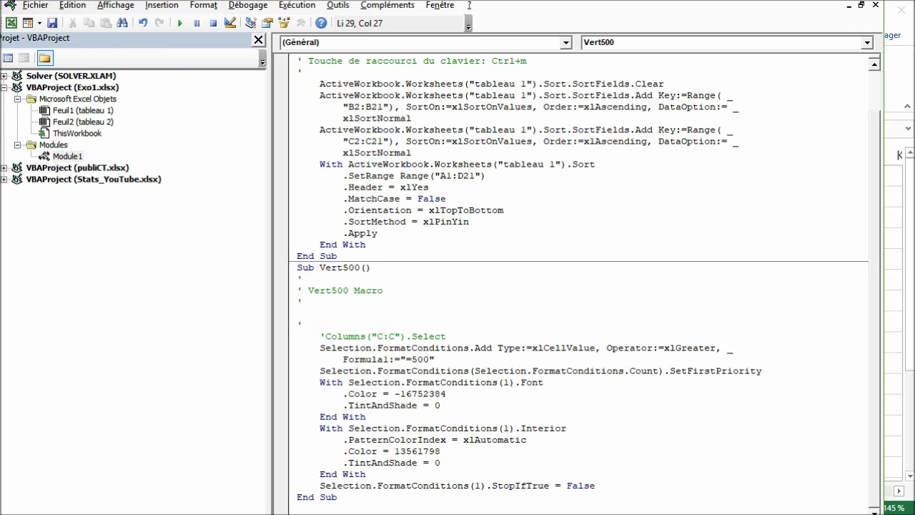
{"action": "key", "text": "alt+F11"}
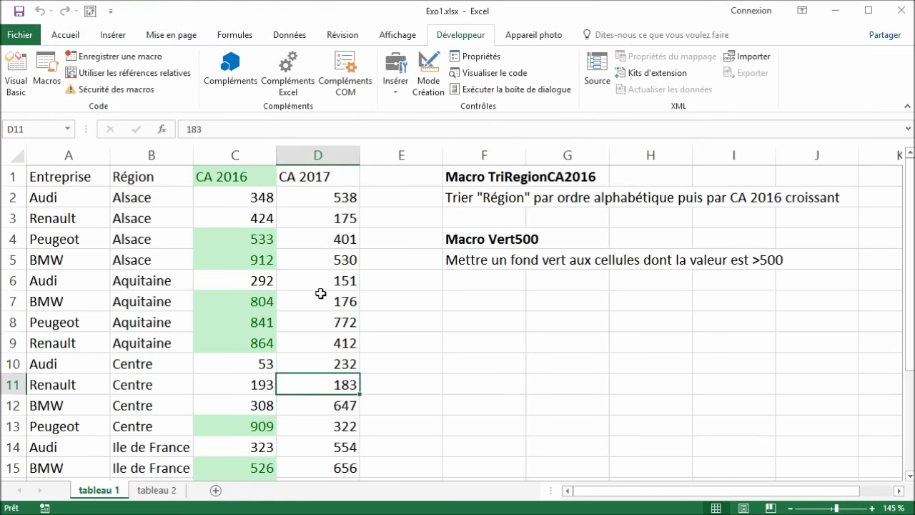
- Run the edited Vert500 on the CA 2017 column D, shading its values above 500 green
{"action": "left_click", "coordinate": [312, 155]}
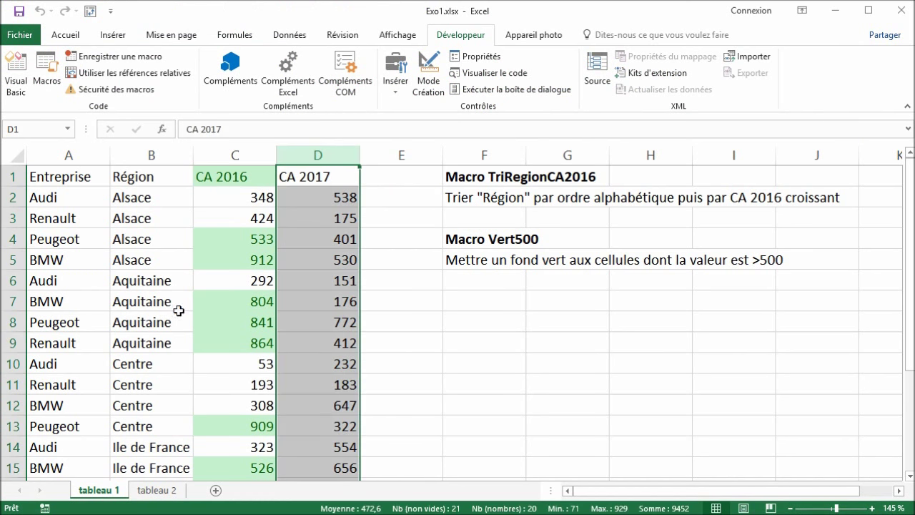
{"action": "left_click", "coordinate": [47, 71]}
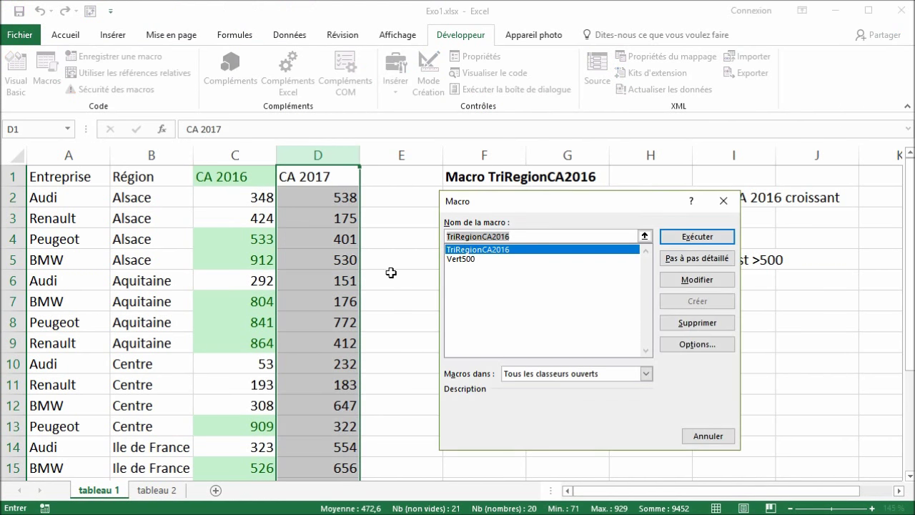
{"action": "left_click", "coordinate": [468, 259]}
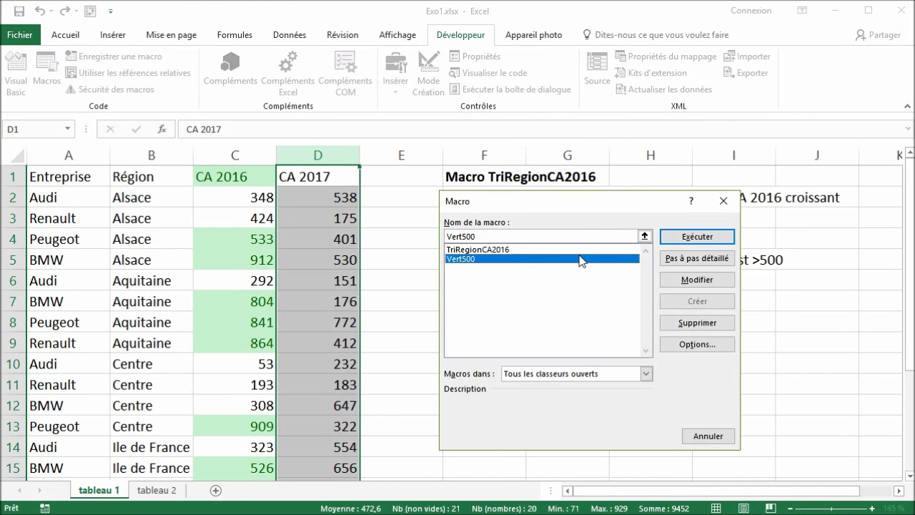
{"action": "left_click", "coordinate": [688, 238]}
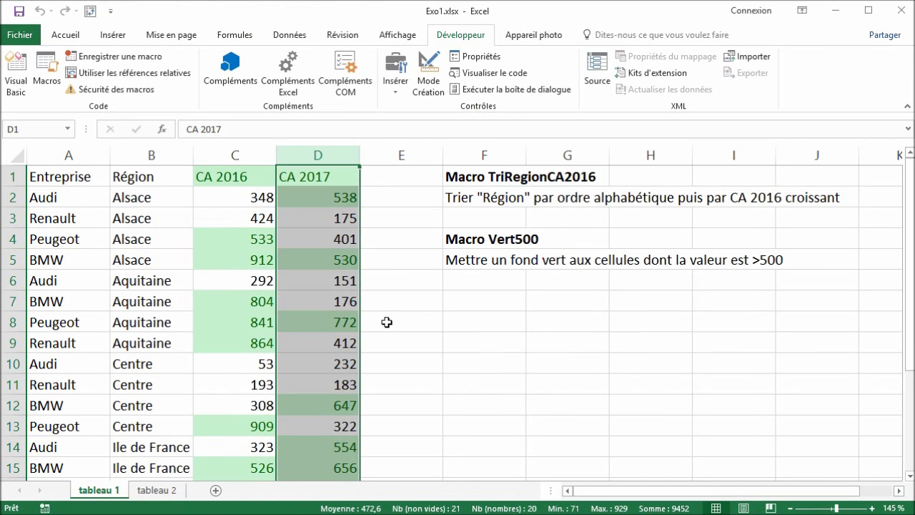
{"action": "left_click", "coordinate": [387, 323]}
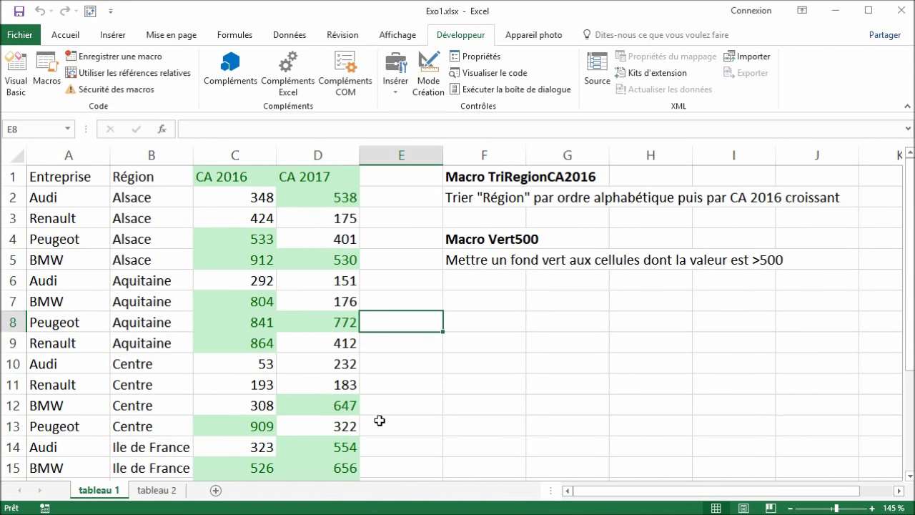
{"action": "left_click", "coordinate": [493, 337]}
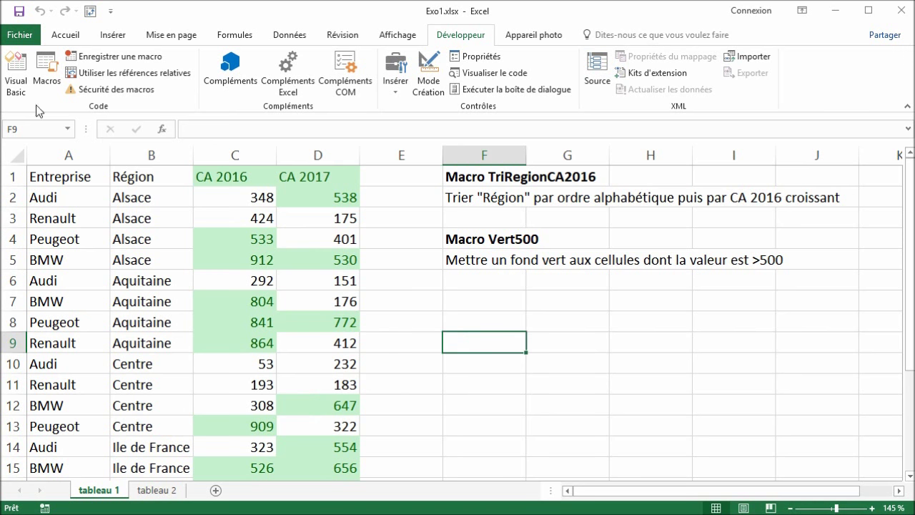
{"action": "left_click", "coordinate": [65, 35]}
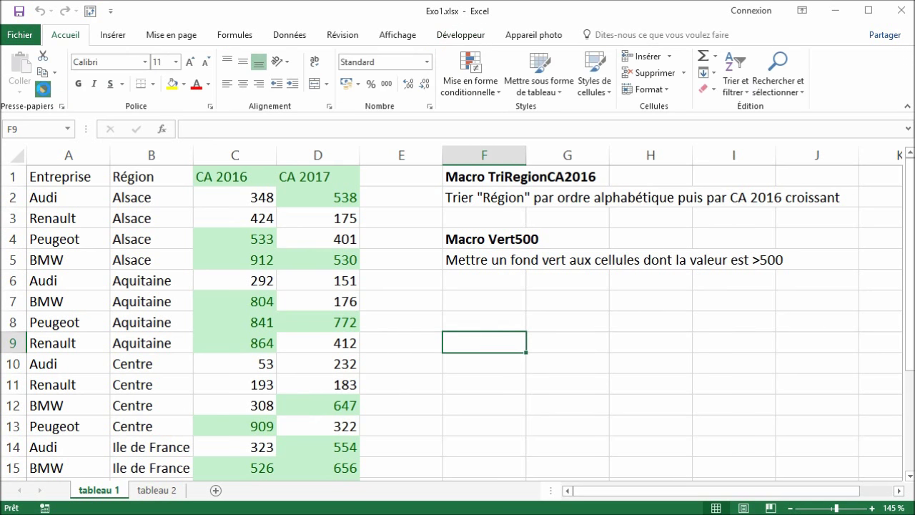
- Paint cell F9's plain format across columns C and D, then select C5:D12
{"action": "left_click", "coordinate": [43, 89]}
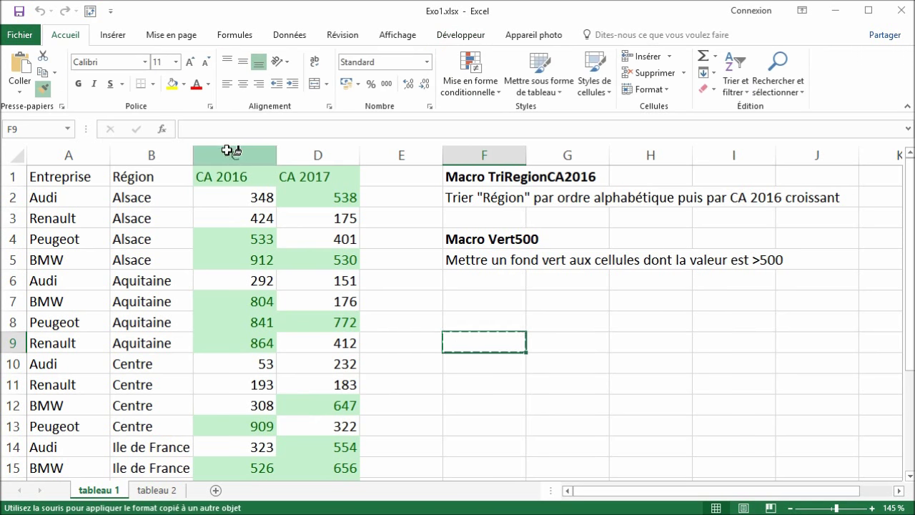
{"action": "left_click_drag", "start_coordinate": [230, 150], "coordinate": [314, 150]}
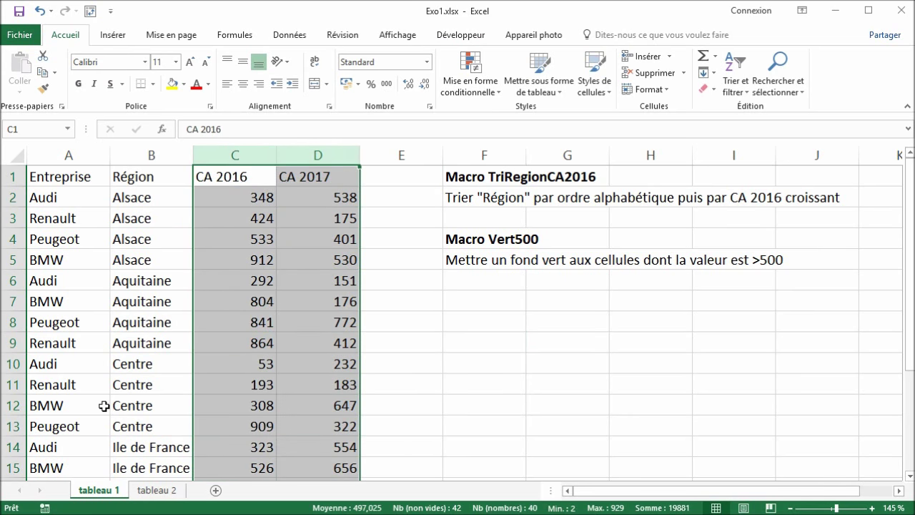
{"action": "left_click", "coordinate": [235, 408]}
{"action": "left_click_drag", "start_coordinate": [236, 262], "coordinate": [341, 406]}
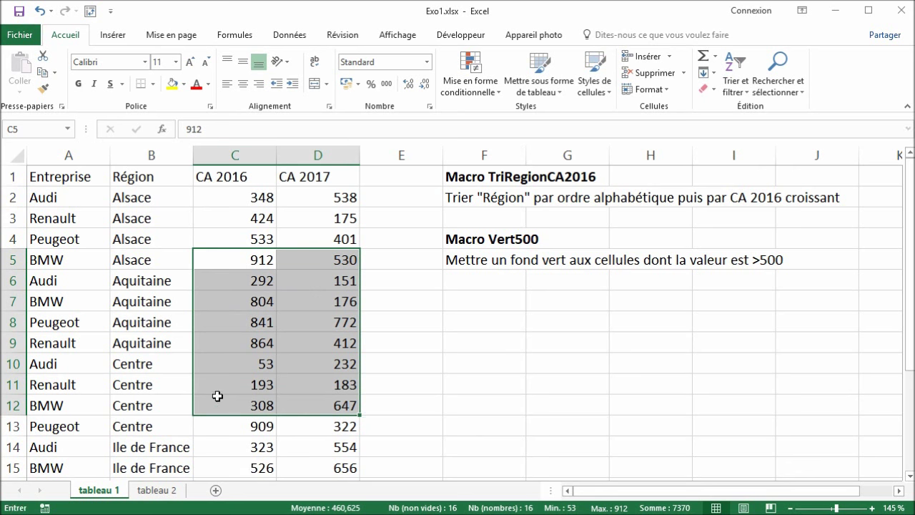
- Run Vert500 via Alt+F8 on C5:D12 and check only values above 500 there turn green
{"action": "key", "text": "alt+F8"}
{"action": "left_click", "coordinate": [475, 259]}
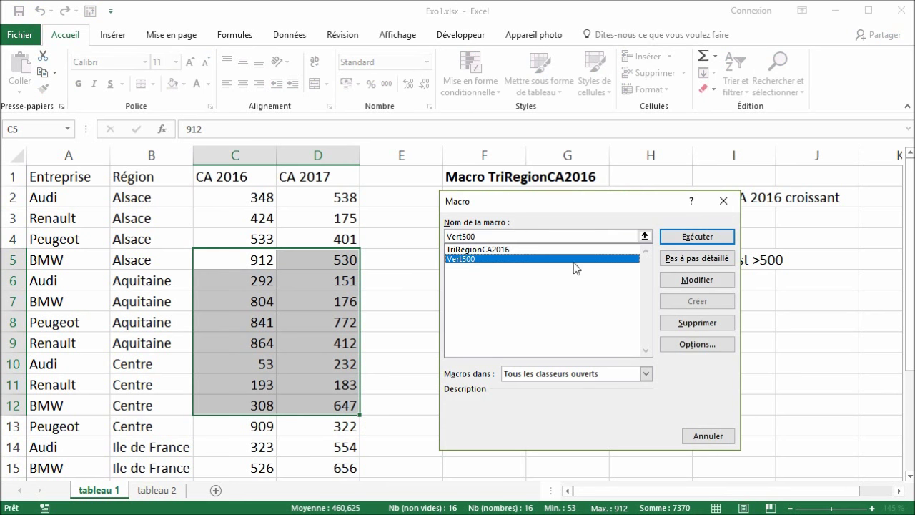
{"action": "left_click", "coordinate": [697, 238]}
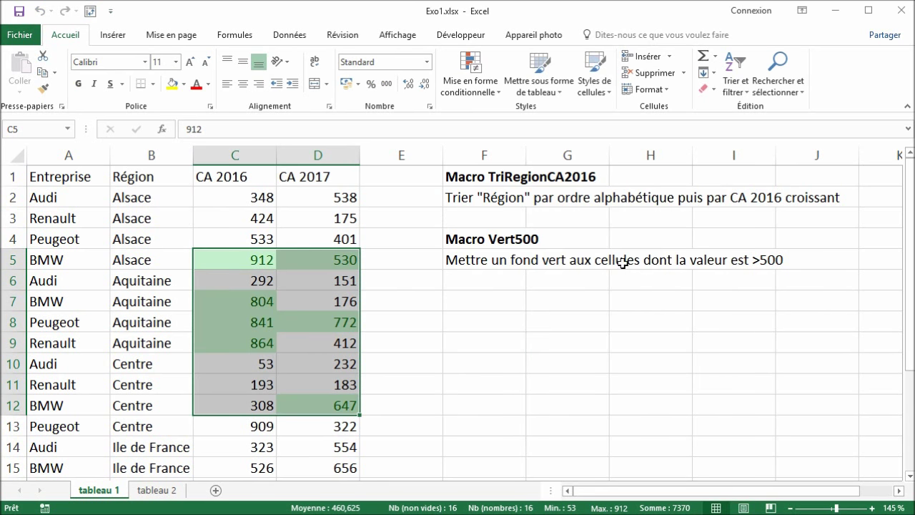
{"action": "left_click", "coordinate": [264, 376]}
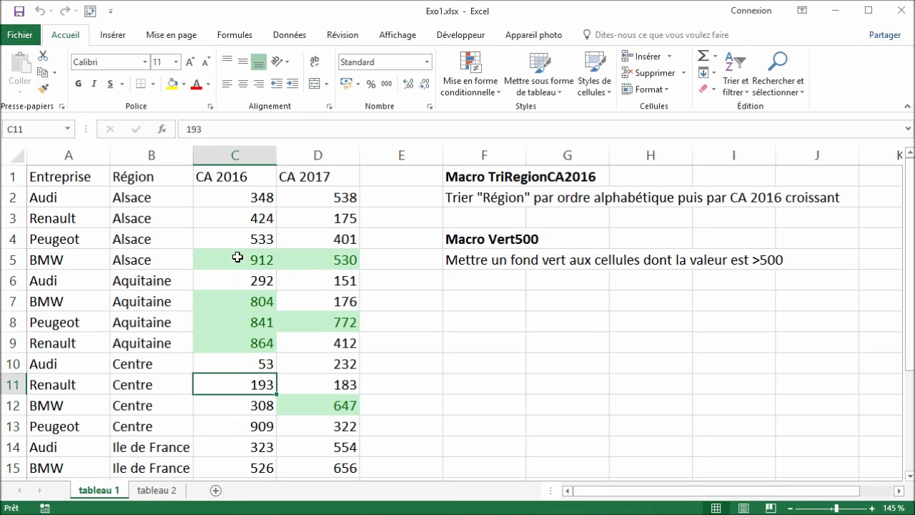
{"action": "left_click_drag", "start_coordinate": [233, 261], "coordinate": [329, 402]}
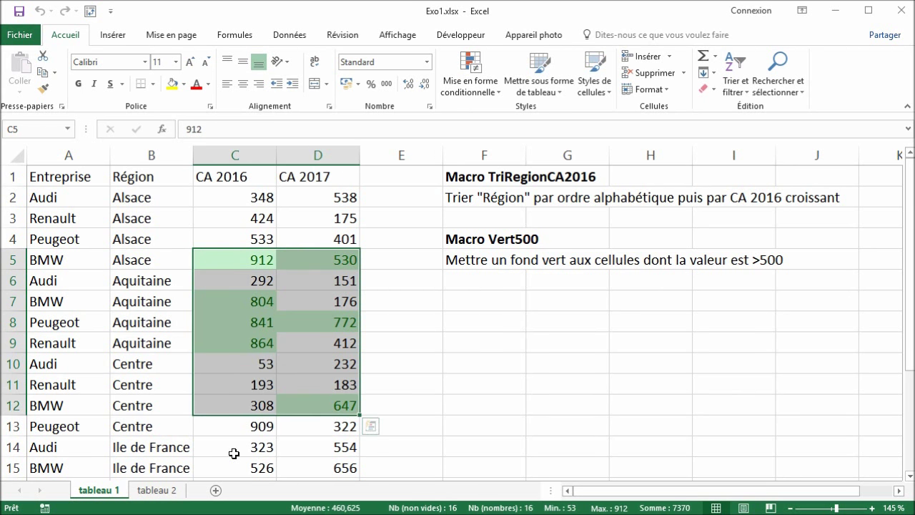
{"action": "left_click", "coordinate": [488, 199]}
{"action": "left_click", "coordinate": [487, 262]}
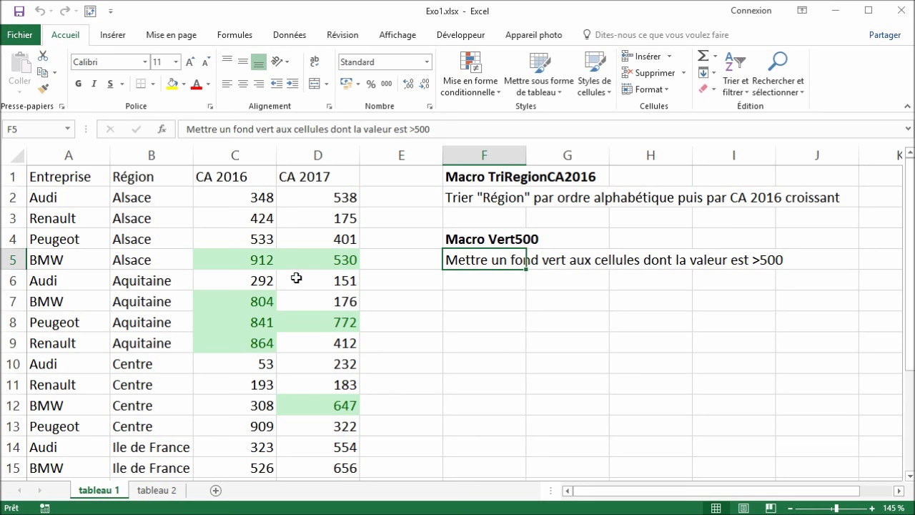
- Select the CA 2016 and CA 2017 columns, then the block C3 to E10
{"action": "left_click", "coordinate": [242, 154]}
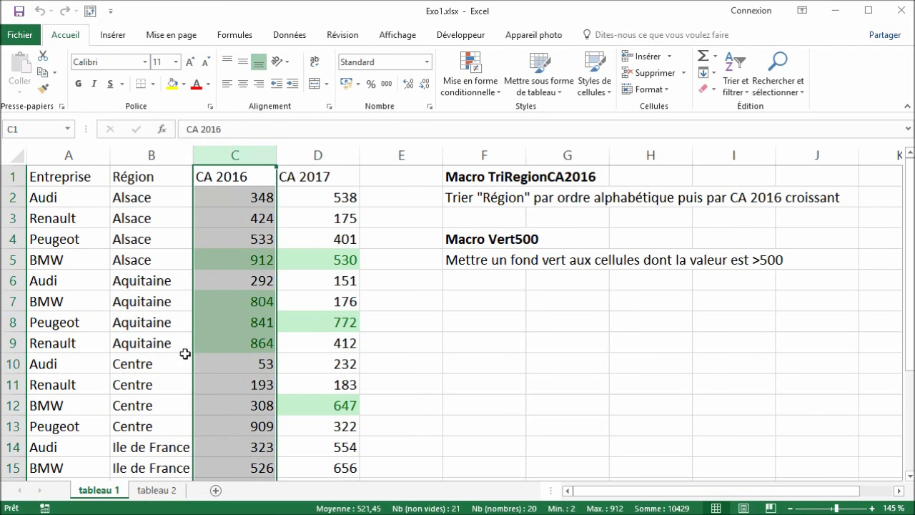
{"action": "left_click", "coordinate": [326, 155]}
{"action": "left_click", "coordinate": [389, 155]}
{"action": "left_click_drag", "start_coordinate": [233, 222], "coordinate": [386, 363]}
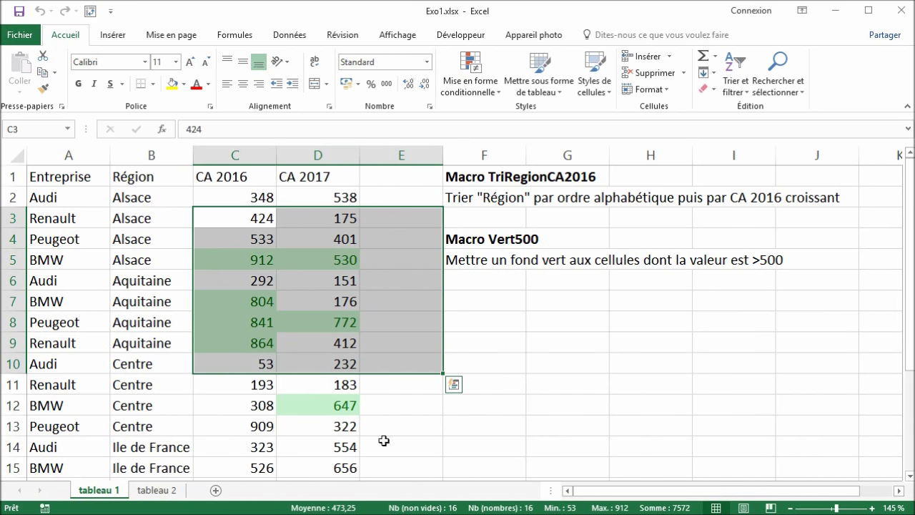
- Enter test values 100 in G10 and 600 in H10
{"action": "left_click", "coordinate": [570, 368]}
{"action": "type", "text": "100"}
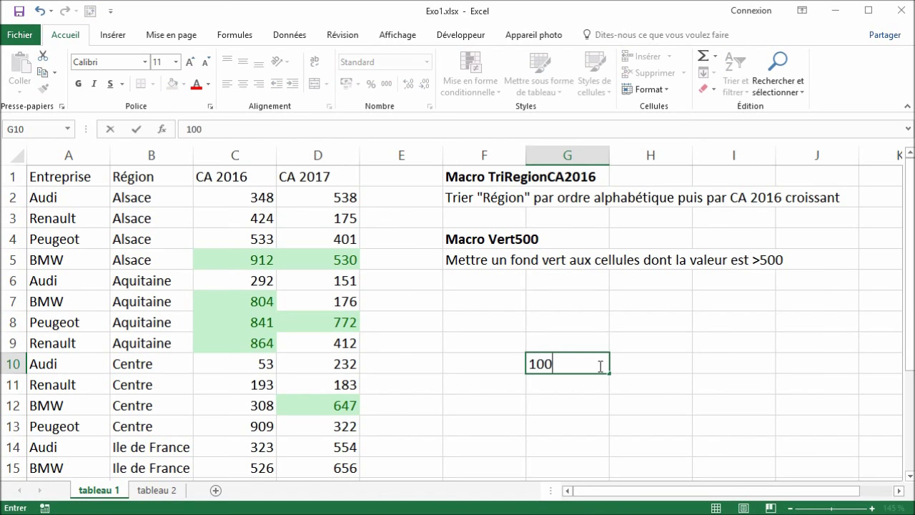
{"action": "left_click", "coordinate": [672, 363]}
{"action": "type", "text": "+00"}
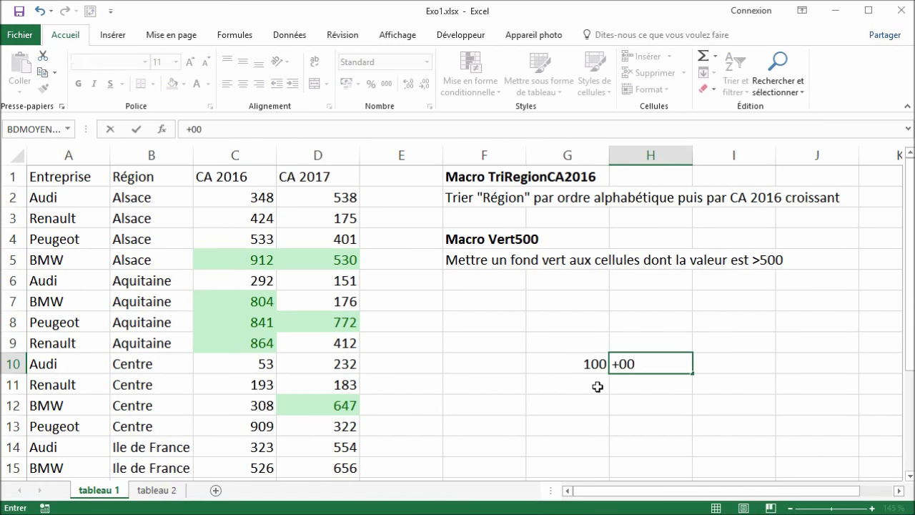
{"action": "key", "text": "BackSpace"}
{"action": "key", "text": "BackSpace"}
{"action": "key", "text": "BackSpace"}
{"action": "type", "text": "600"}
{"action": "left_click_drag", "start_coordinate": [583, 365], "coordinate": [647, 365]}
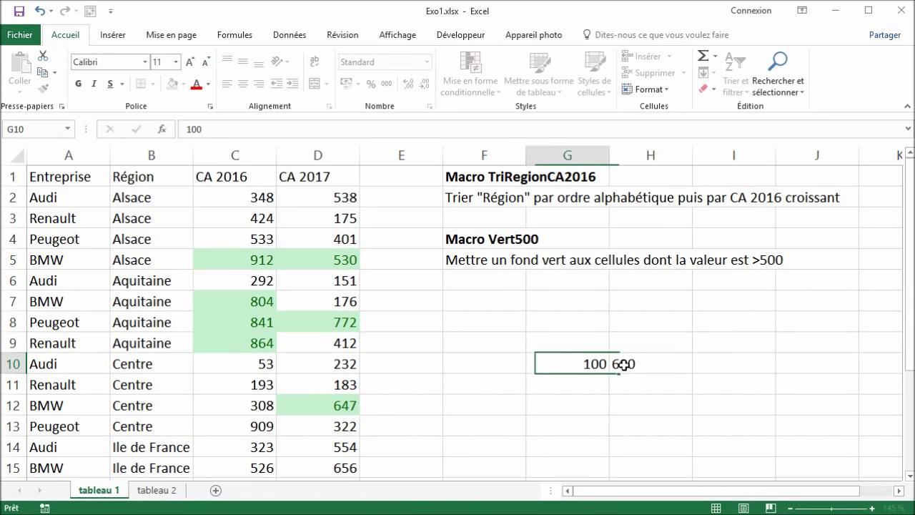